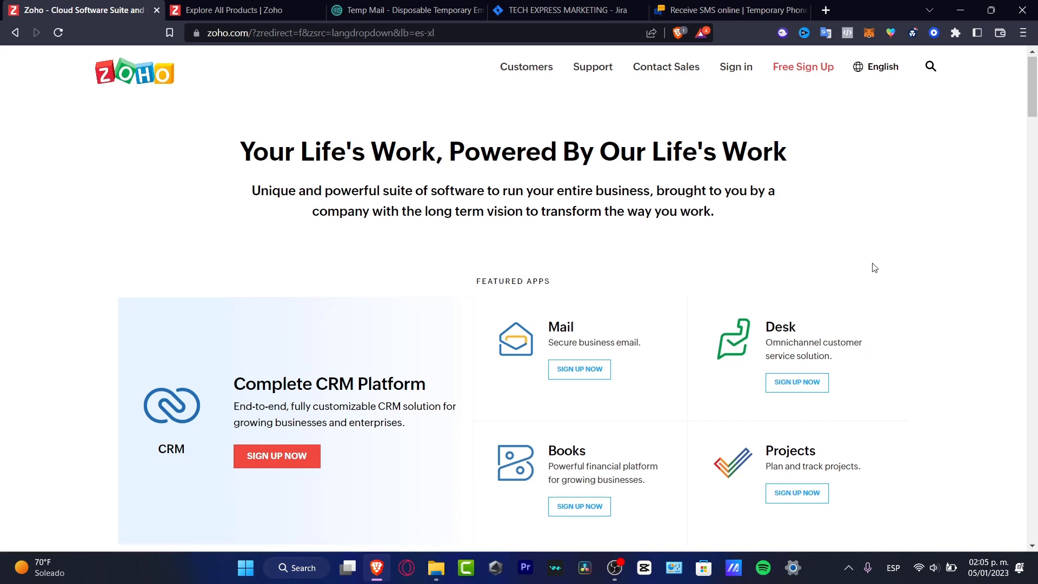
pyautogui.scroll(-3, 874, 267)
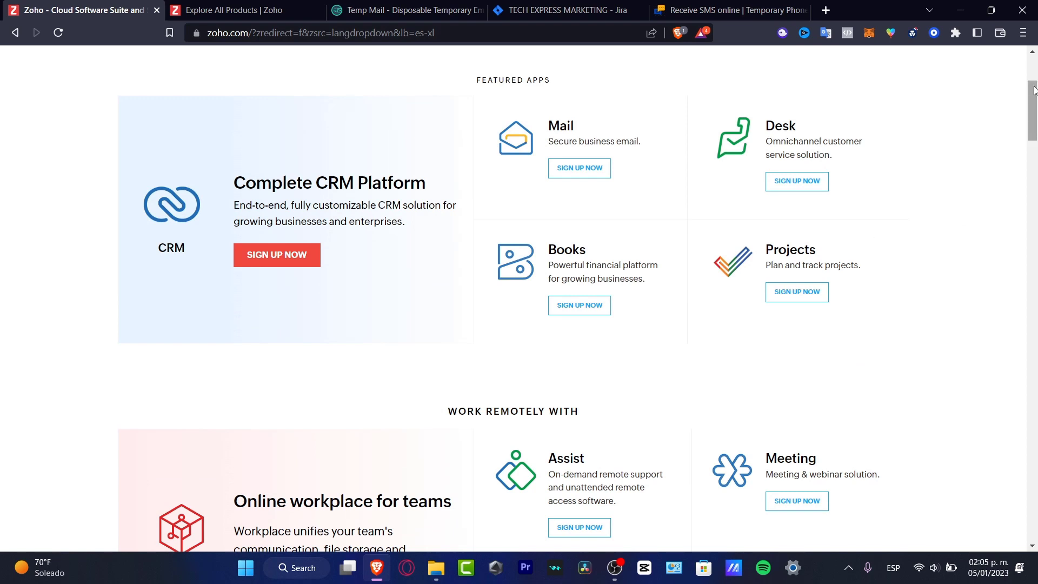
pyautogui.moveTo(1036, 98); pyautogui.dragTo(1034, 224)
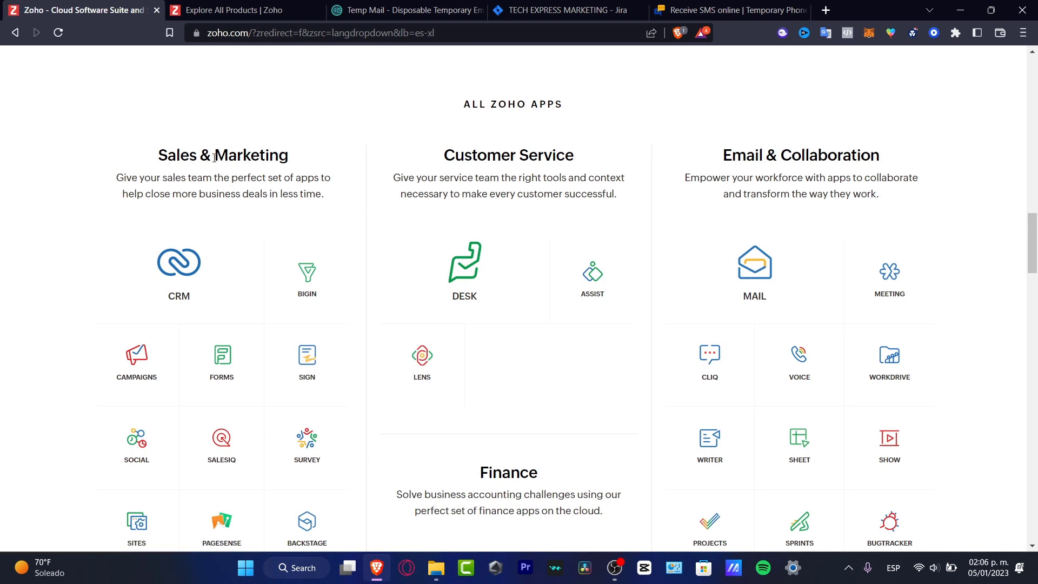
# Highlight the word 'Marketing' in the All Zoho Apps section heading.
pyautogui.moveTo(214, 157); pyautogui.dragTo(290, 158)
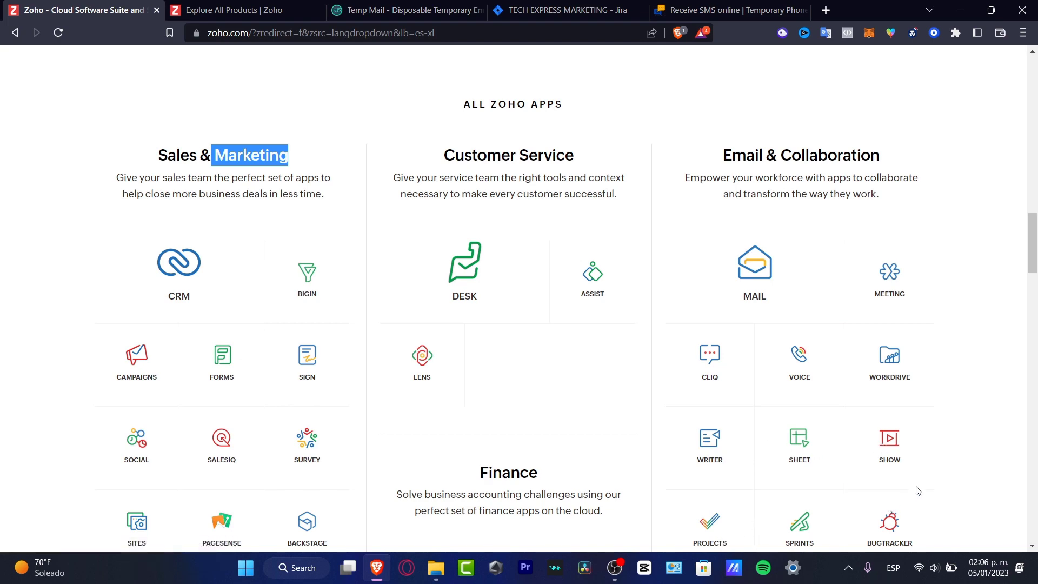
pyautogui.scroll(-3, 968, 358)
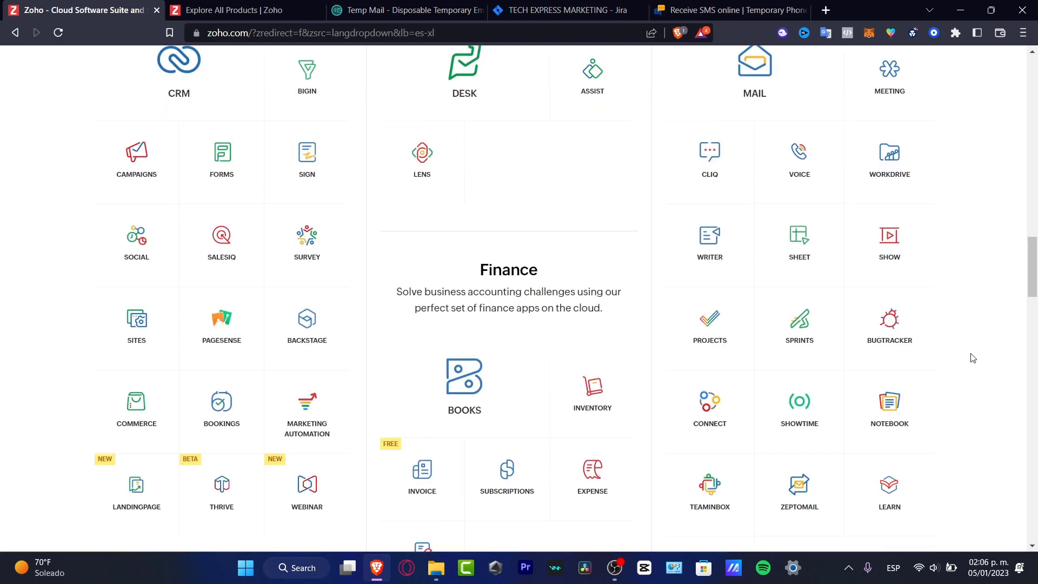
pyautogui.scroll(-3, 972, 358)
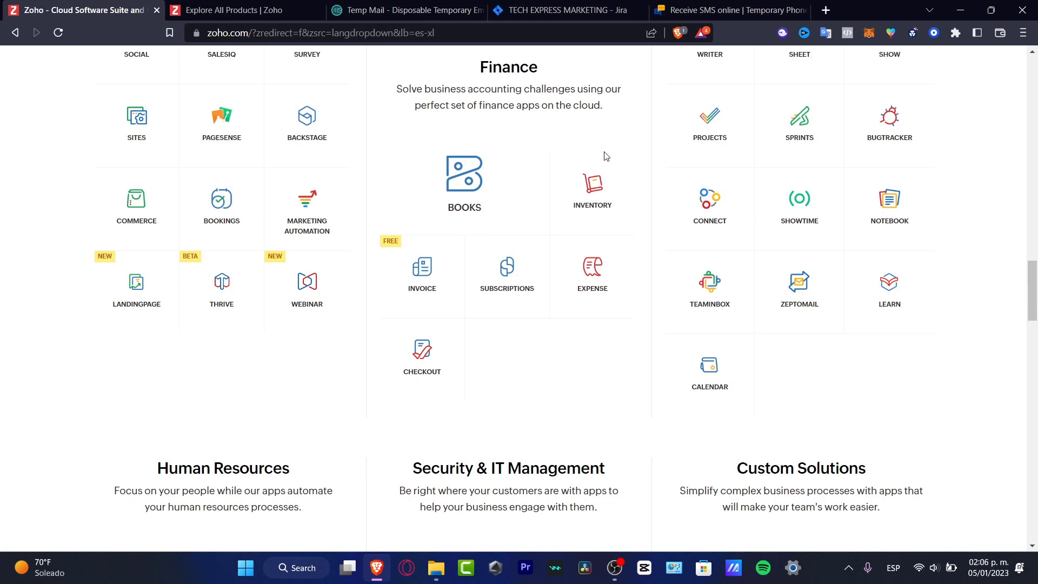
pyautogui.scroll(-3, 604, 156)
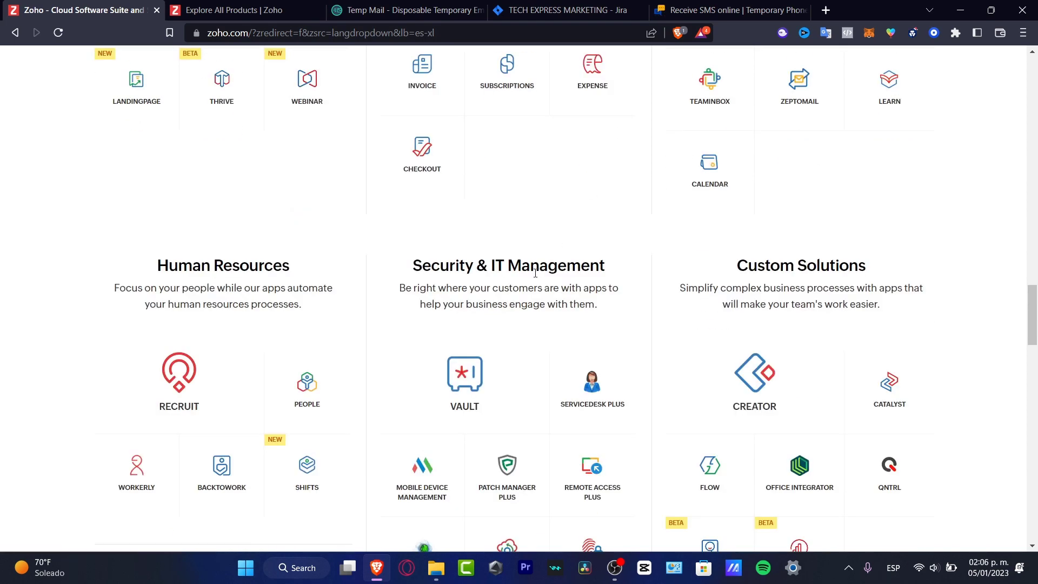
pyautogui.scroll(-3, 731, 258)
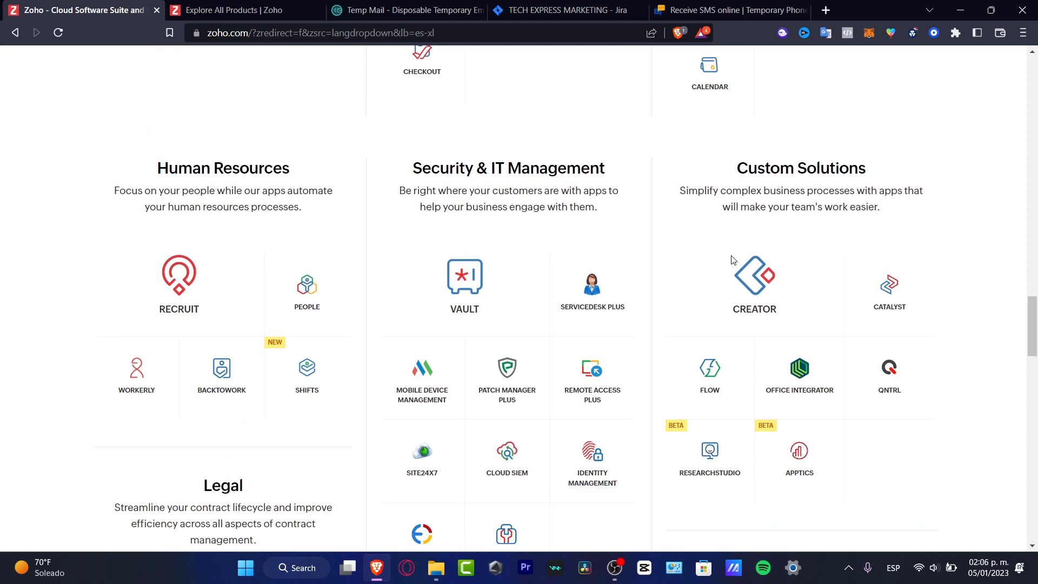
pyautogui.scroll(-3, 731, 257)
pyautogui.scroll(-3, 731, 251)
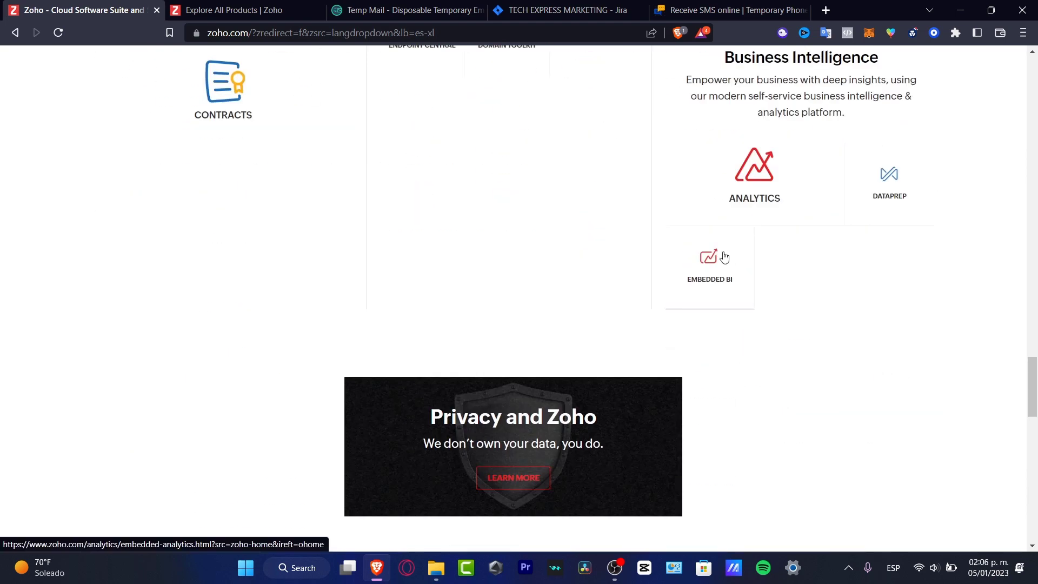
pyautogui.scroll(10, 830, 281)
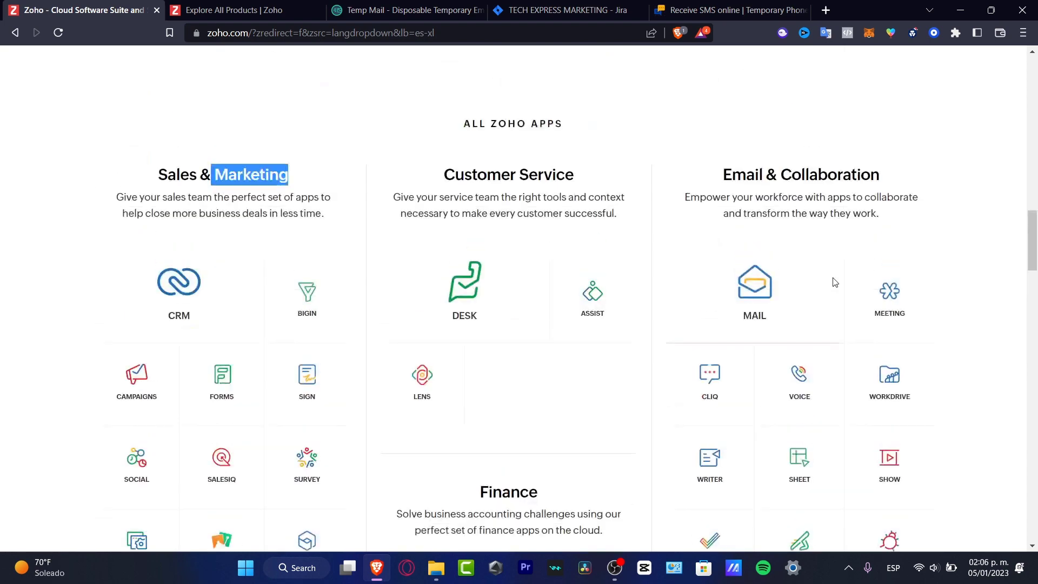
pyautogui.scroll(5, 831, 281)
pyautogui.scroll(3, 835, 284)
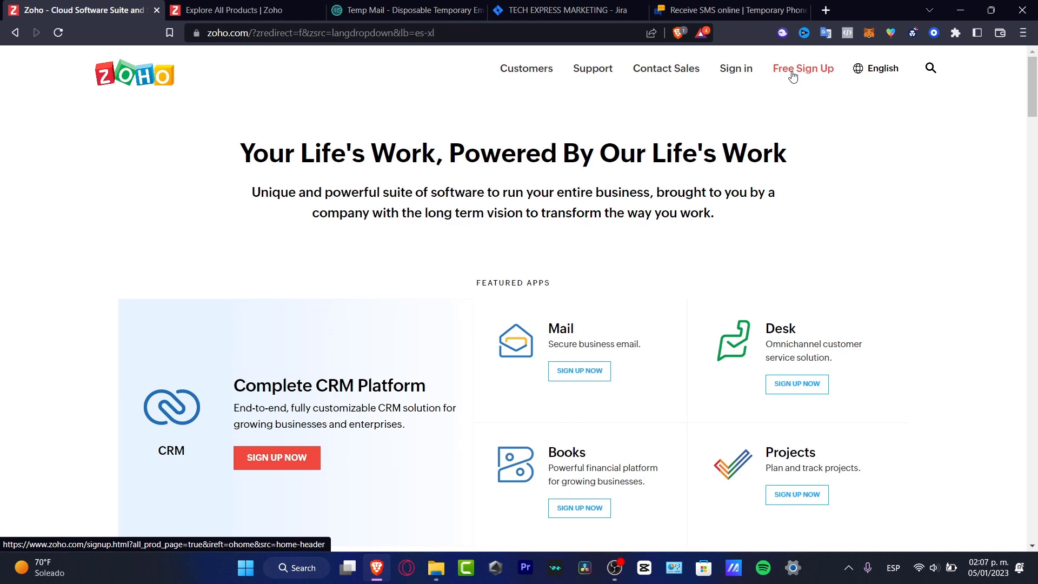
# Reach the All Products page via the avatar menu's Access Your Apps, briefly opening Products.
pyautogui.click(238, 9)
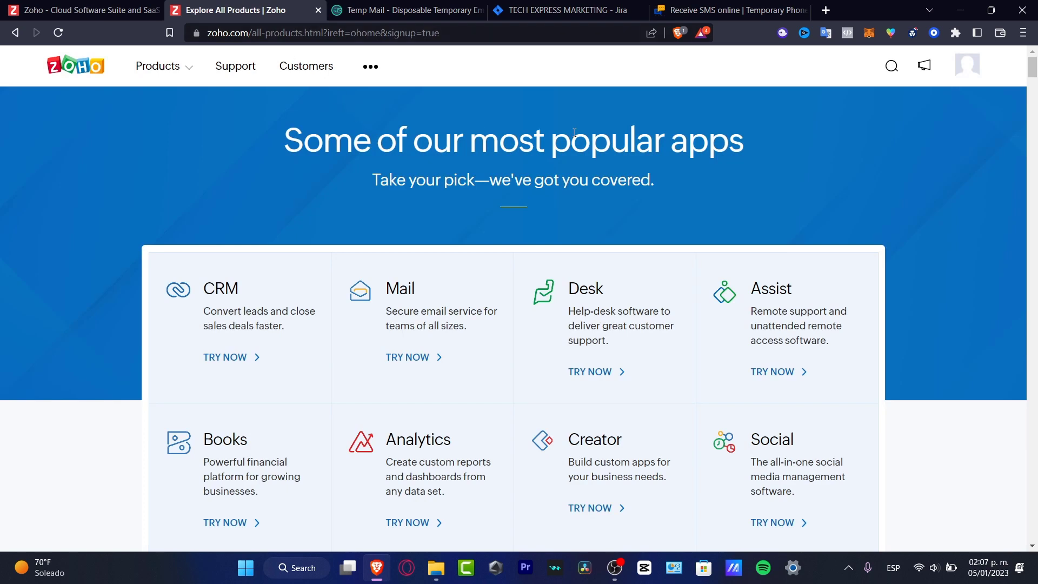
pyautogui.click(967, 68)
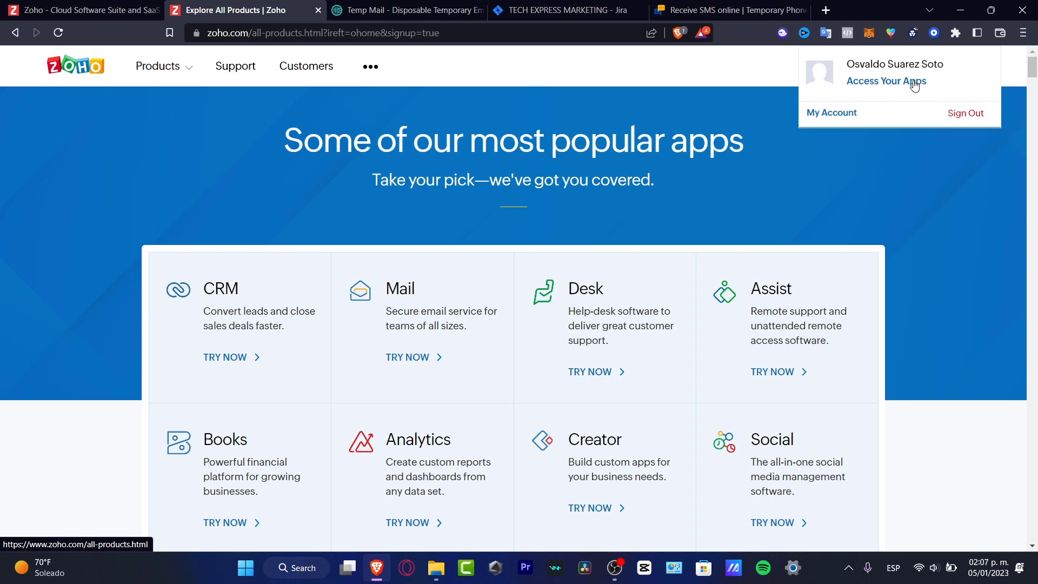
pyautogui.click(909, 82)
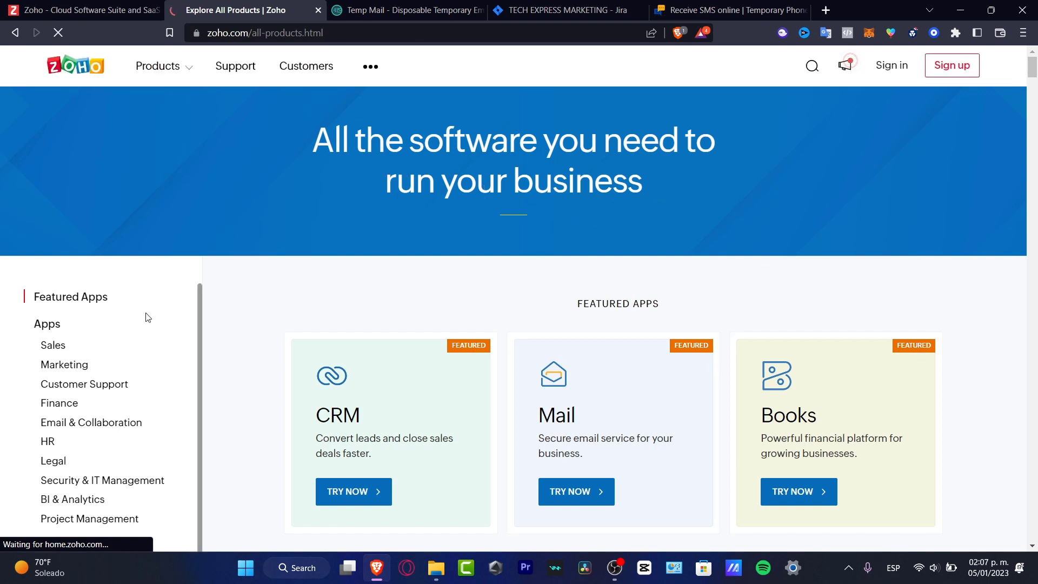
pyautogui.scroll(-3, 249, 329)
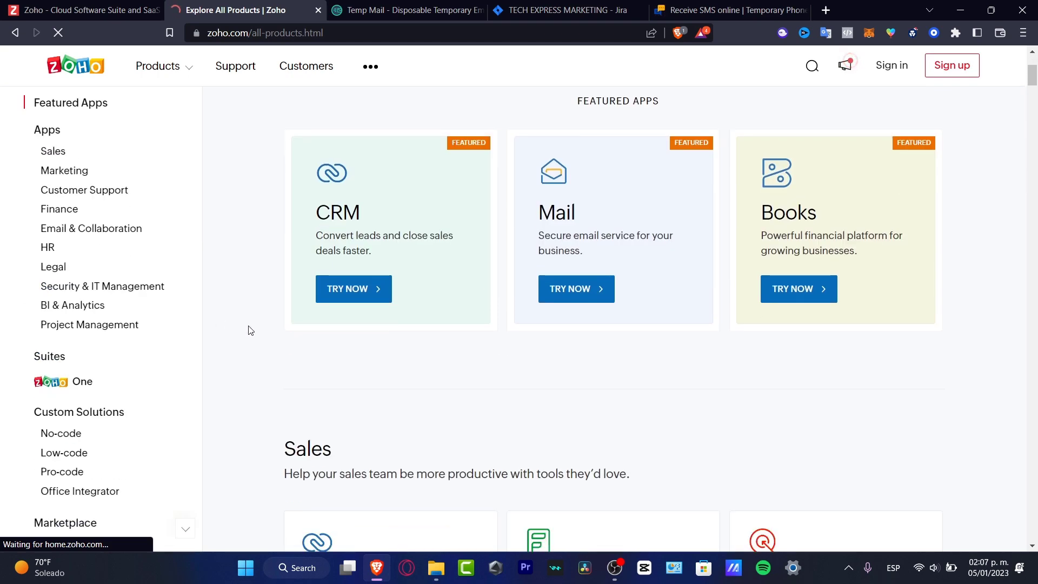
pyautogui.scroll(-3, 250, 330)
pyautogui.scroll(-3, 250, 332)
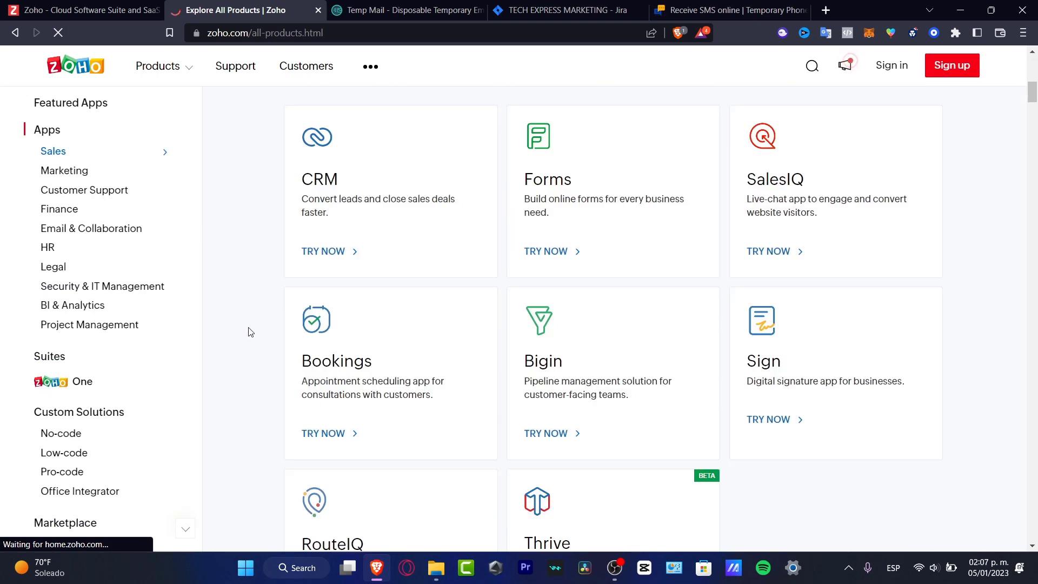
pyautogui.scroll(-3, 251, 331)
pyautogui.scroll(-5, 251, 332)
pyautogui.scroll(-5, 250, 331)
pyautogui.scroll(-3, 250, 331)
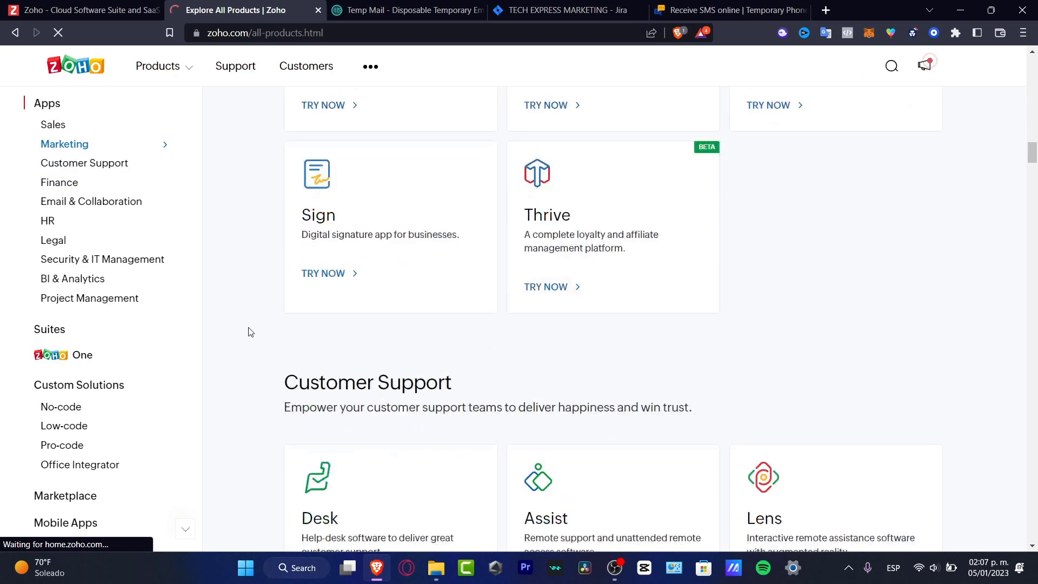
pyautogui.scroll(10, 250, 331)
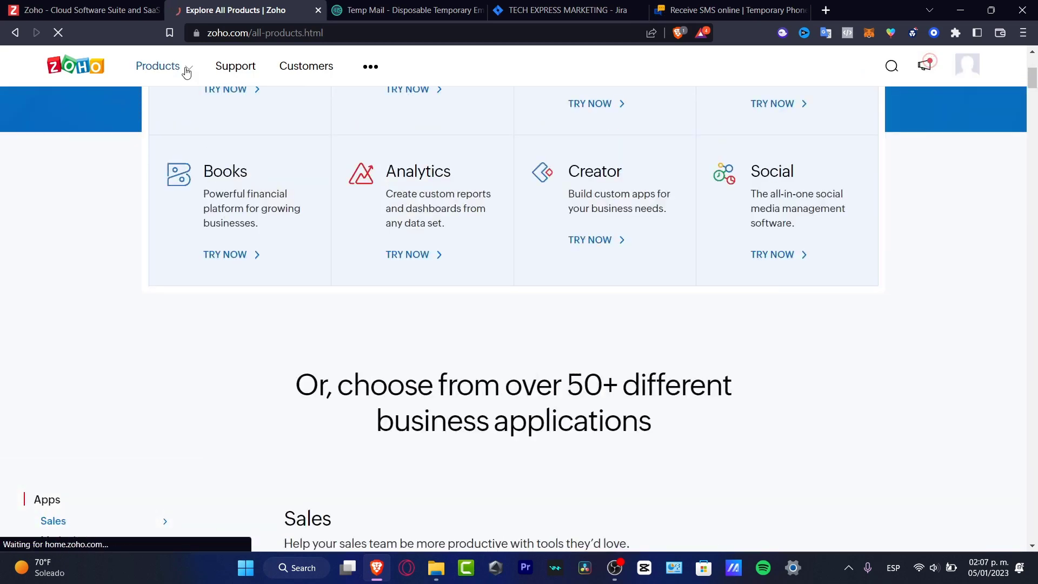
pyautogui.click(185, 72)
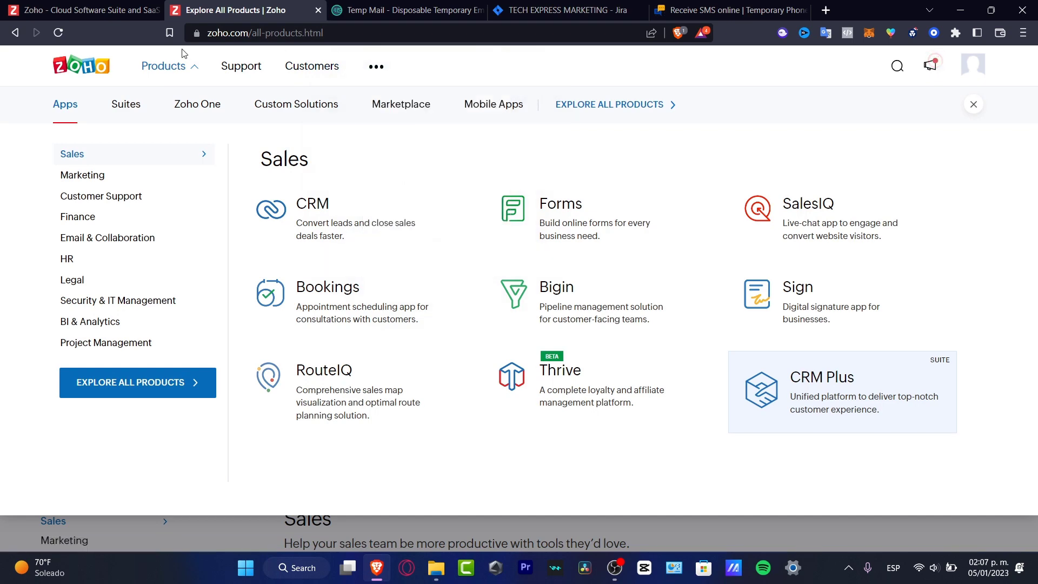
pyautogui.click(187, 67)
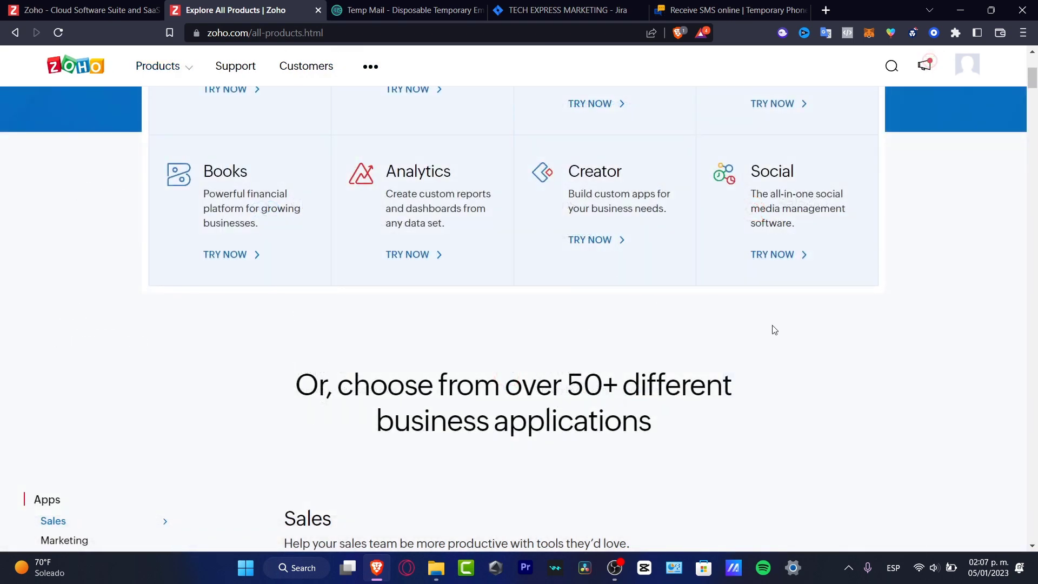
pyautogui.scroll(3, 773, 330)
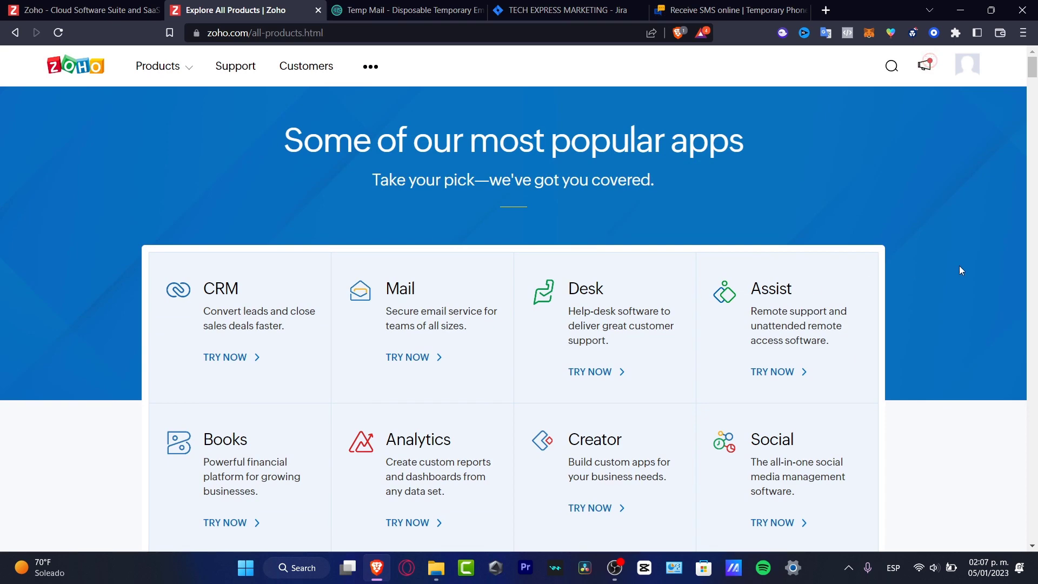
pyautogui.scroll(-1, 960, 268)
pyautogui.scroll(-3, 959, 267)
pyautogui.scroll(-5, 959, 266)
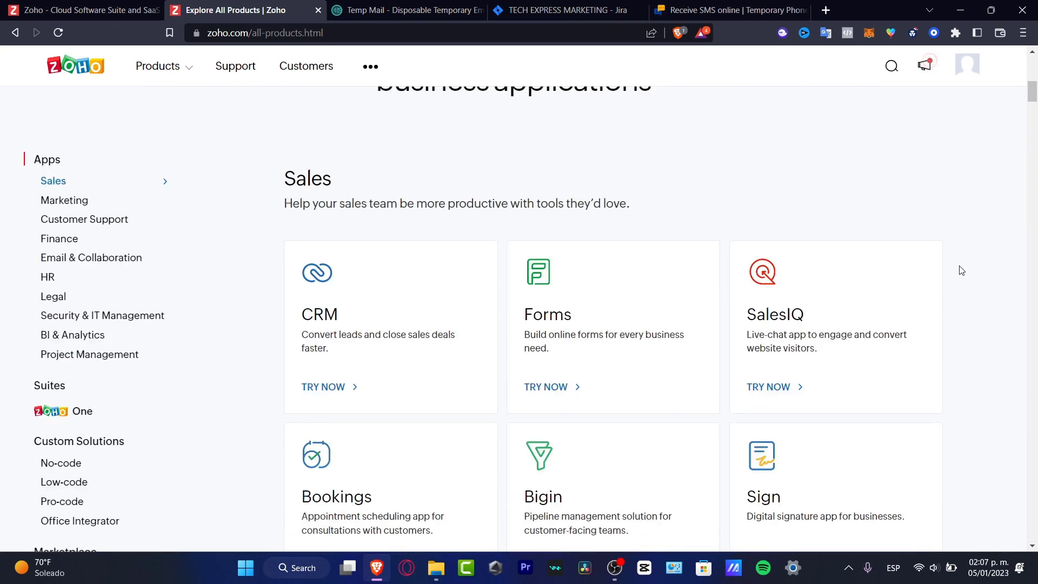
pyautogui.scroll(-1, 85, 207)
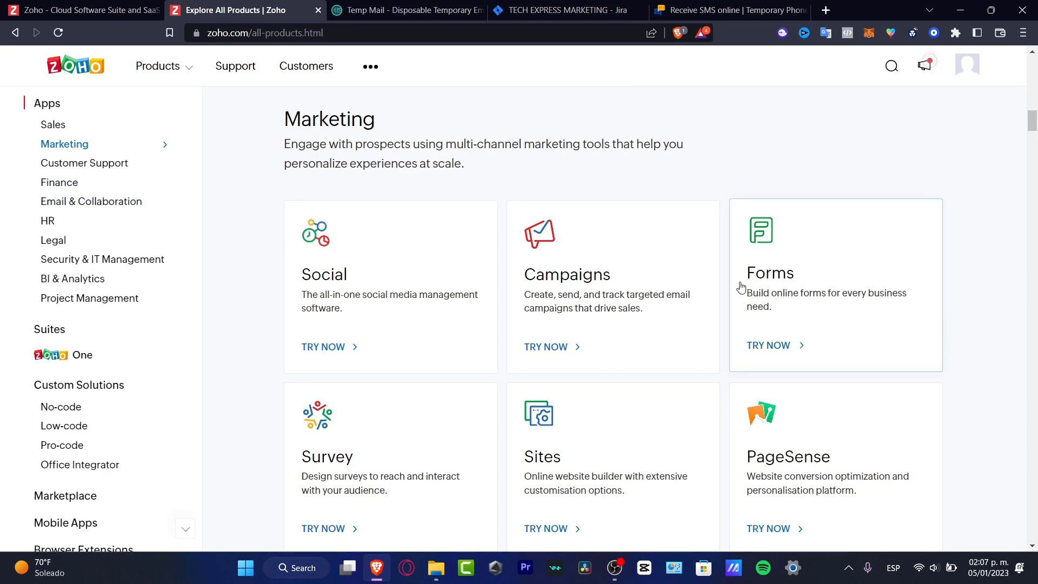
pyautogui.scroll(-3, 740, 287)
pyautogui.scroll(-3, 408, 302)
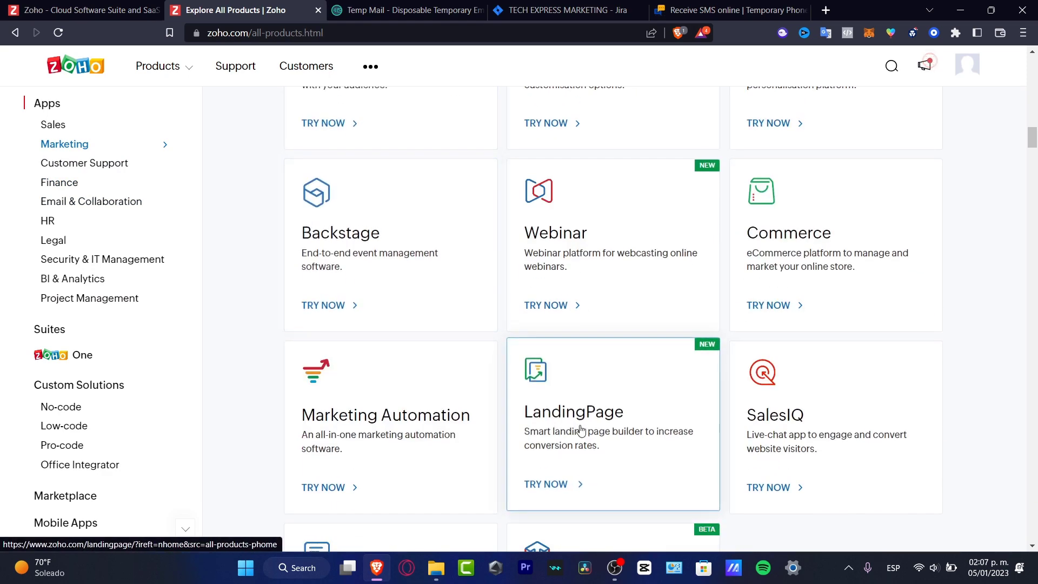
# Open the LandingPage product page, highlight its headline, then return to the Zoho homepage tab.
pyautogui.click(567, 484)
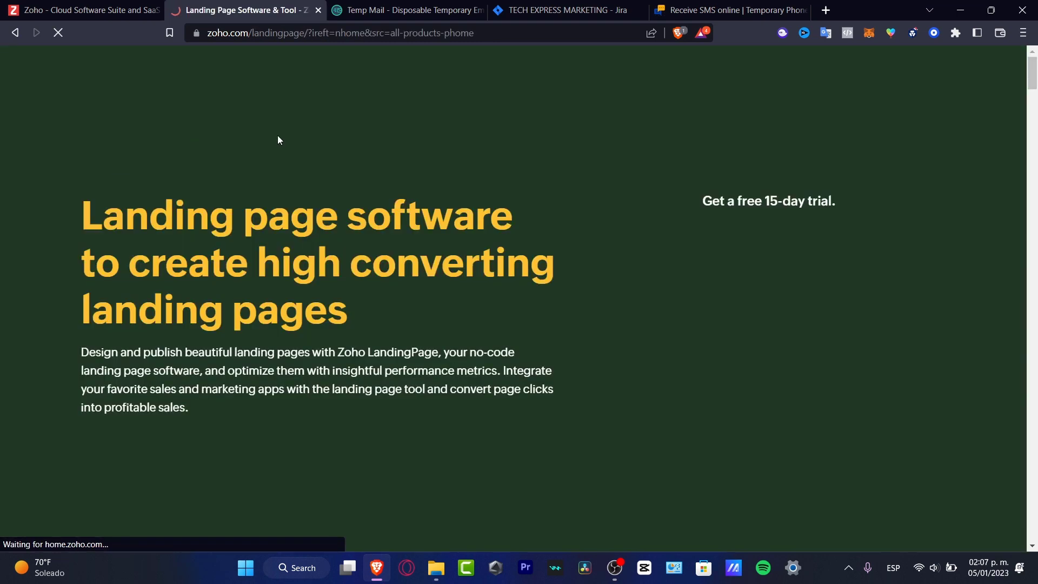
pyautogui.moveTo(320, 222)
pyautogui.mouseDown()
pyautogui.moveTo(503, 236)
pyautogui.moveTo(493, 303)
pyautogui.mouseUp()
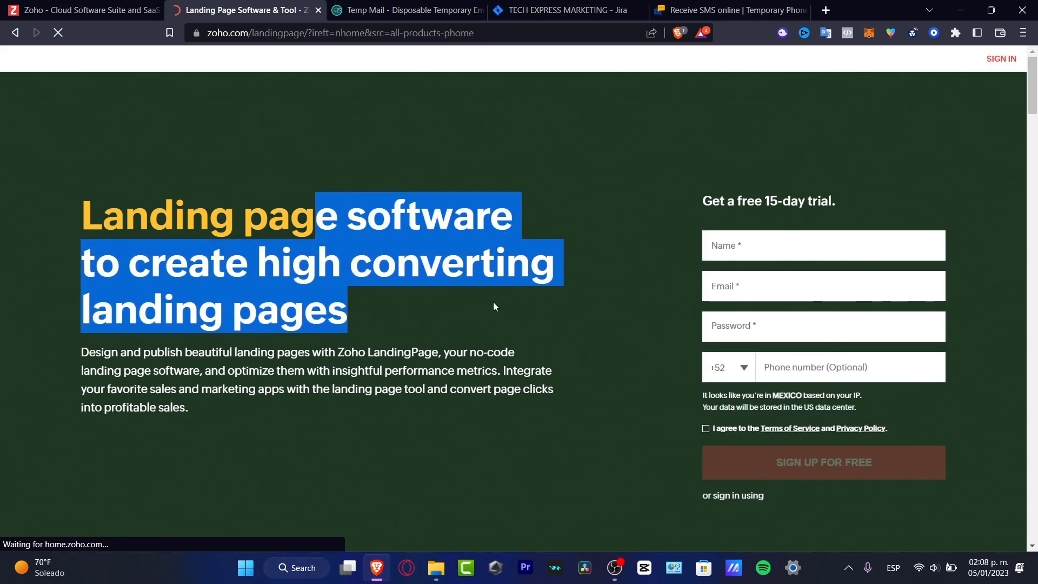
pyautogui.scroll(-5, 578, 337)
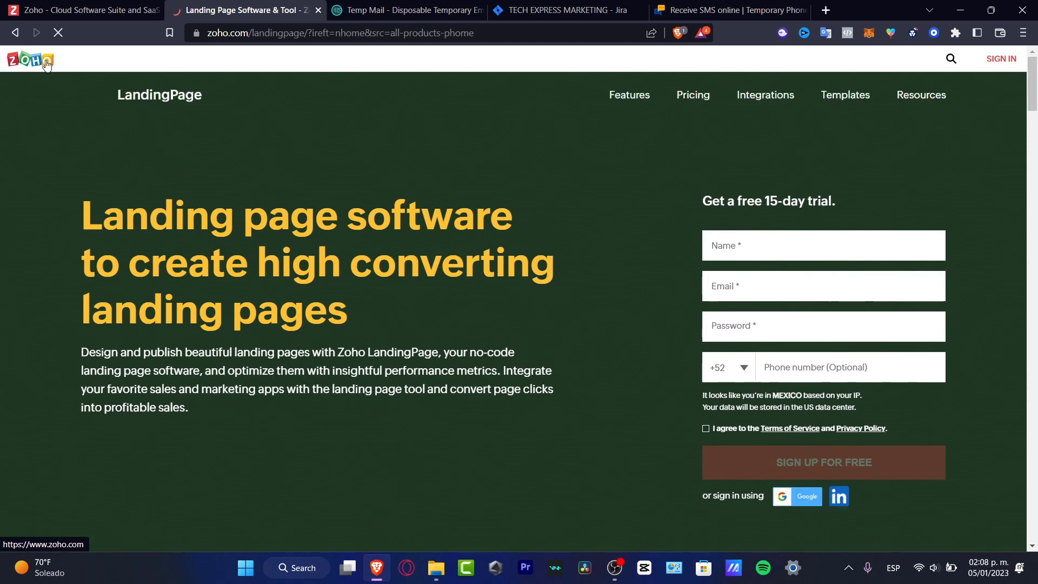
pyautogui.scroll(-4, 717, 361)
pyautogui.scroll(-1, 569, 365)
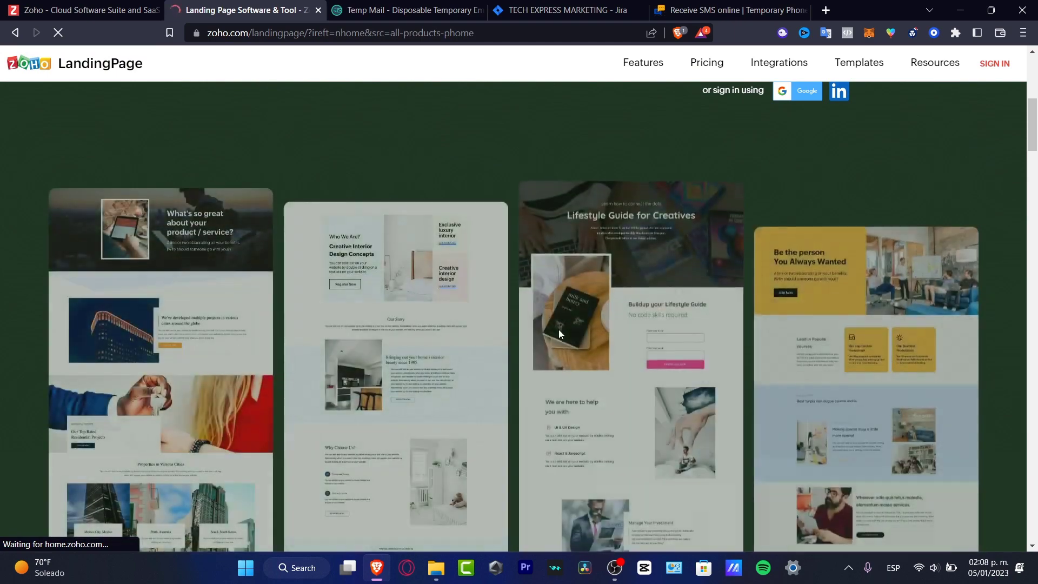
pyautogui.scroll(-1, 558, 329)
pyautogui.scroll(3, 558, 330)
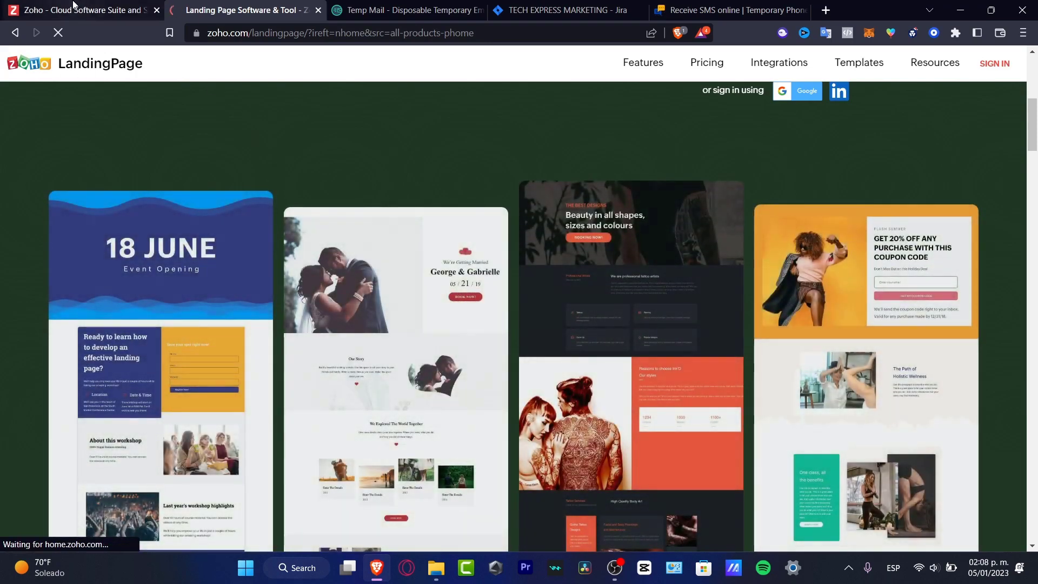
pyautogui.click(73, 7)
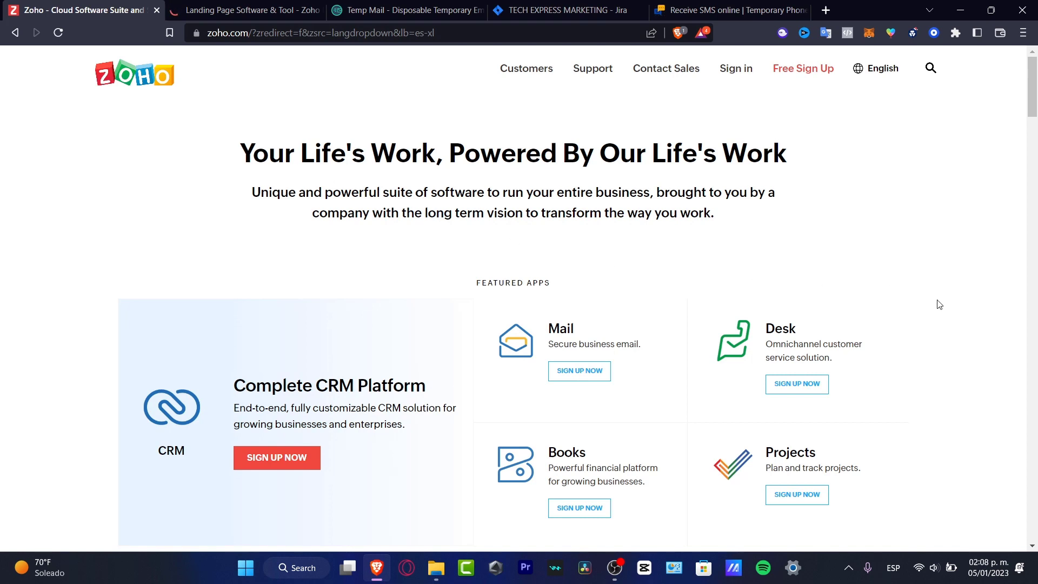
pyautogui.scroll(-3, 937, 303)
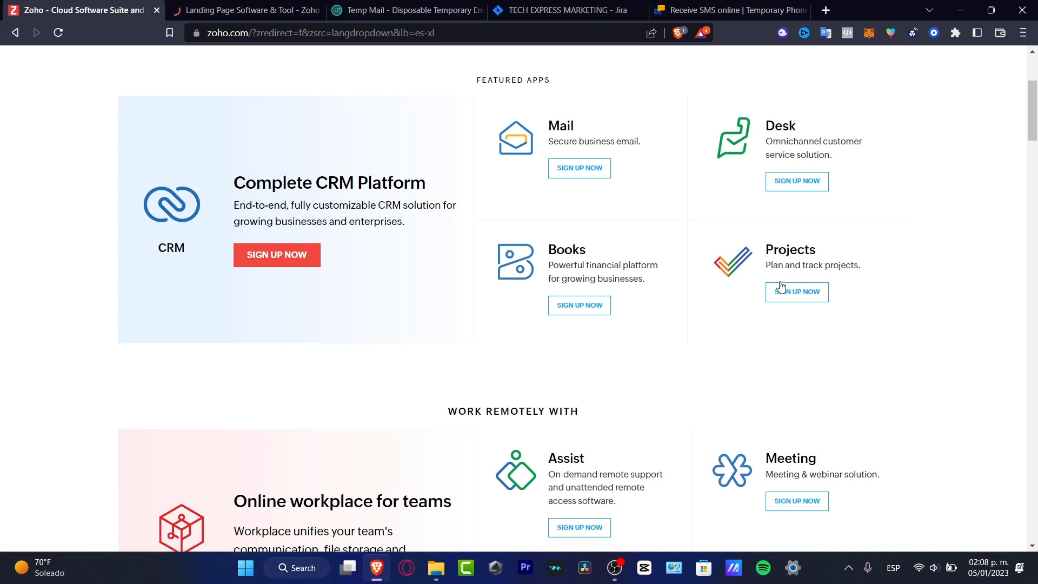
# Open Zoho Projects using its Sign Up Now button under Featured Apps.
pyautogui.click(815, 299)
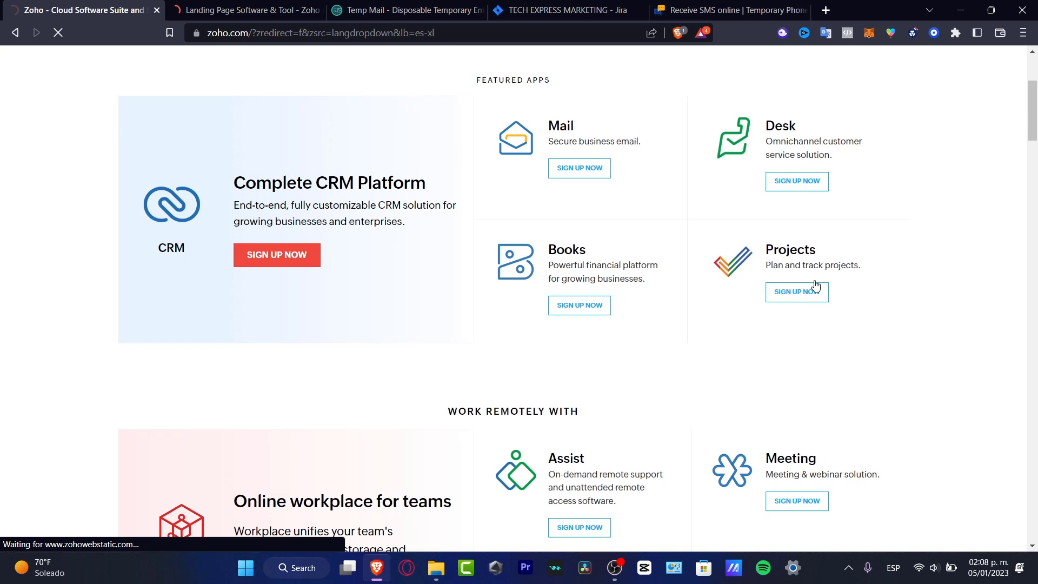
pyautogui.scroll(3, 140, 253)
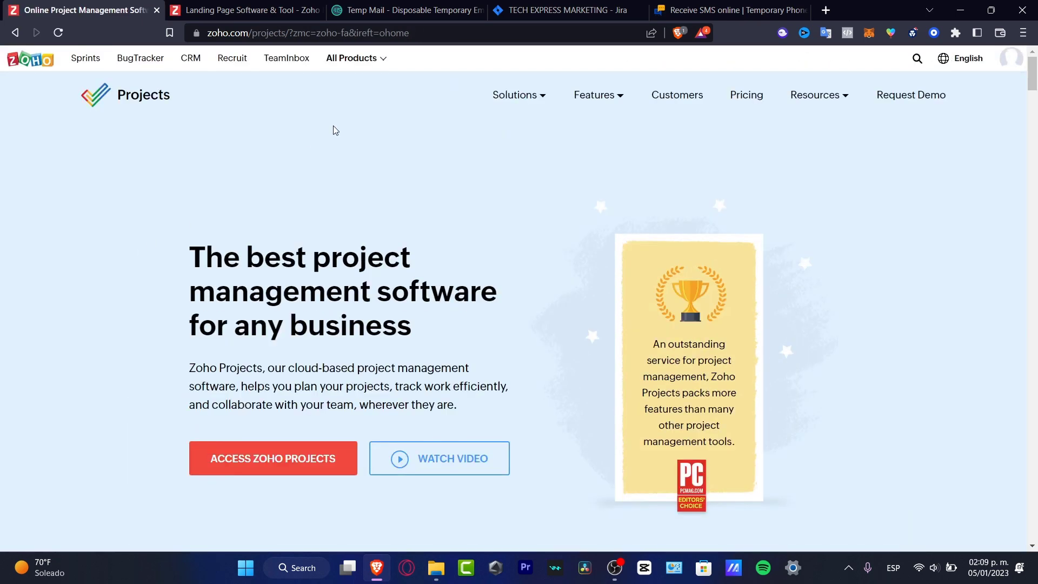
# Choose People from the People & Culture category of the All Products menu.
pyautogui.click(351, 57)
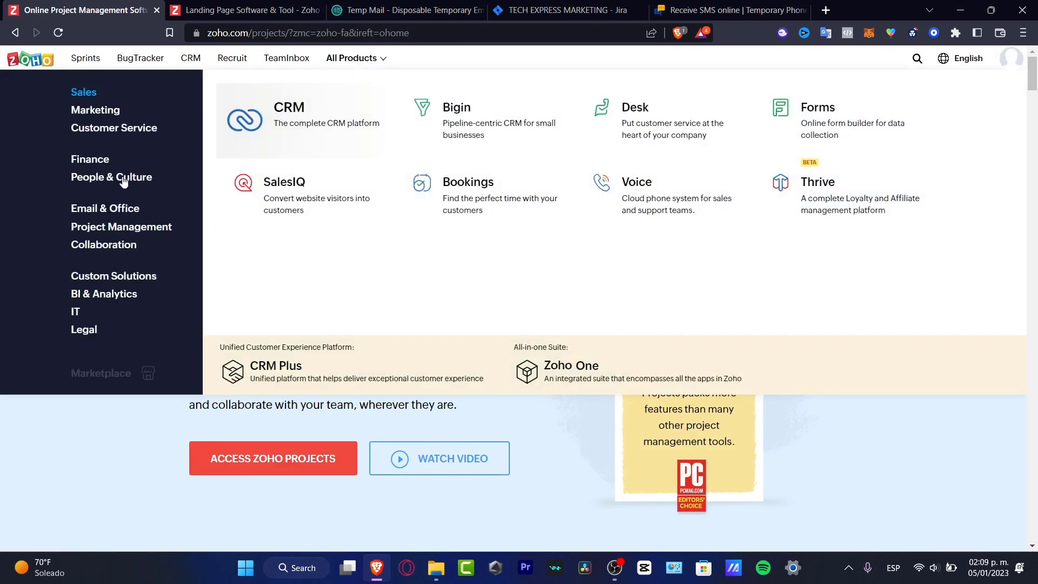
pyautogui.click(122, 182)
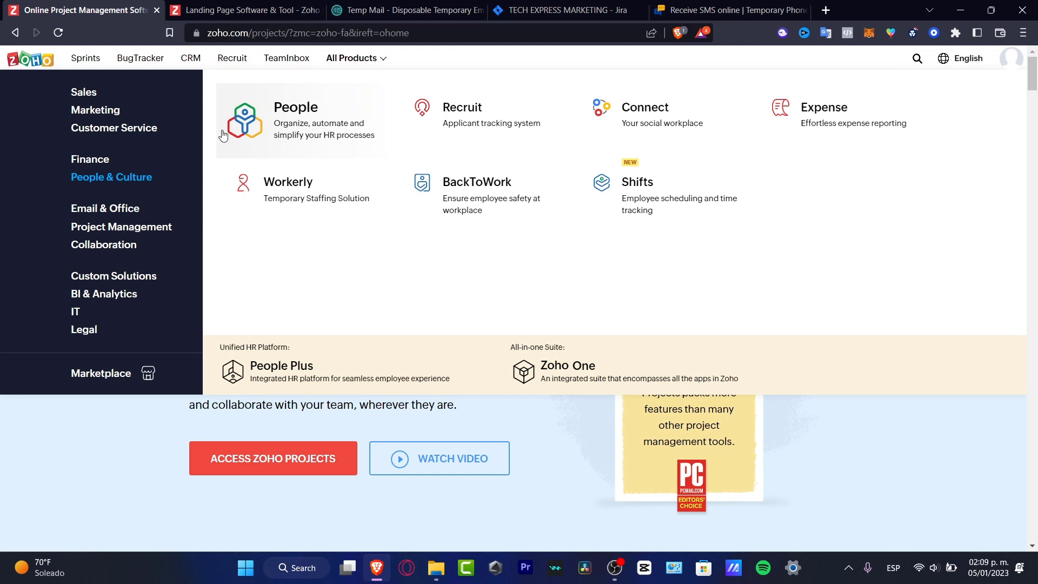
pyautogui.click(273, 122)
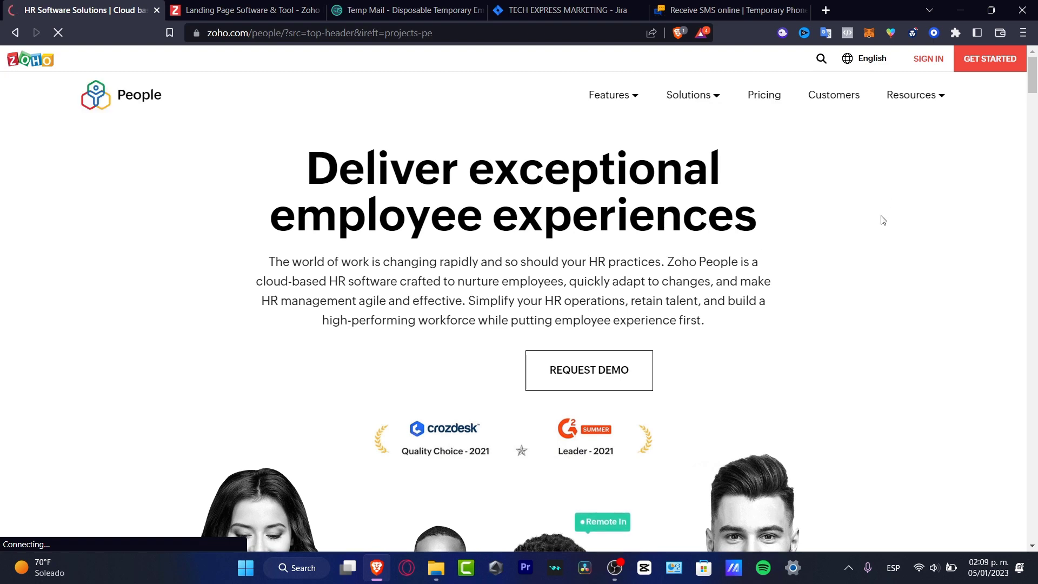
pyautogui.scroll(-2, 881, 221)
pyautogui.scroll(-2, 825, 253)
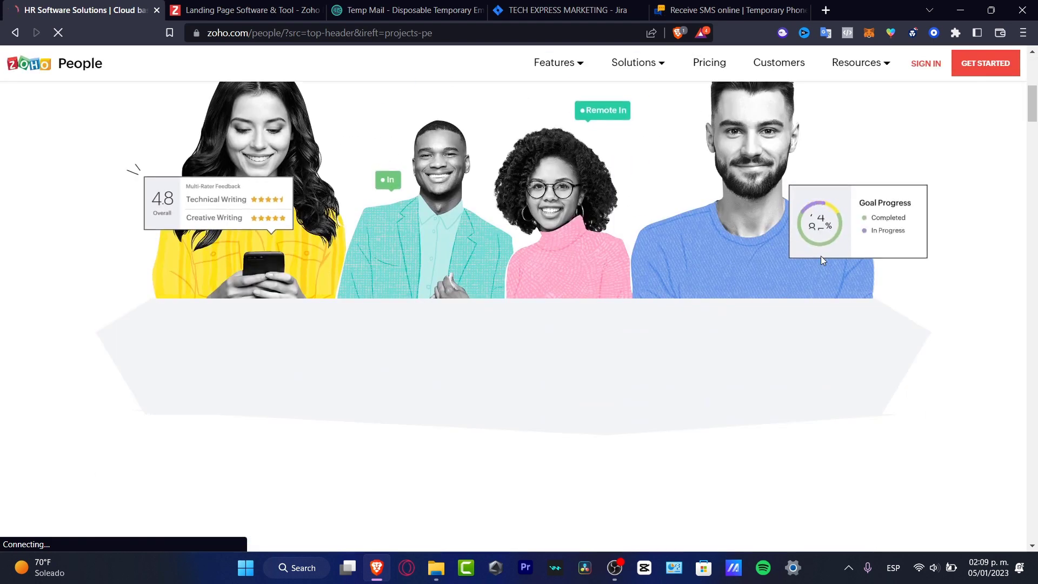
pyautogui.scroll(-2, 821, 256)
pyautogui.scroll(-2, 822, 257)
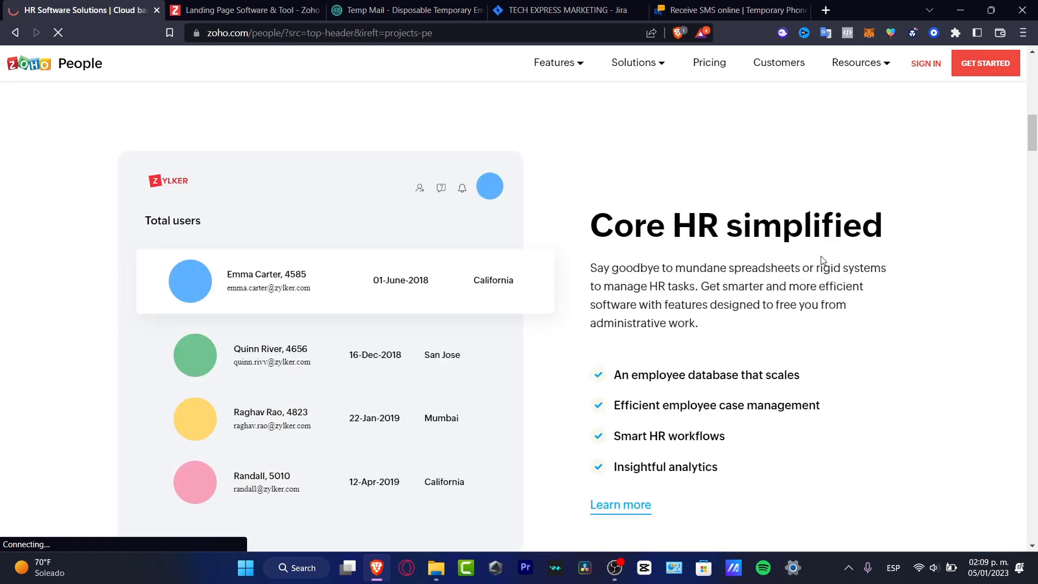
pyautogui.scroll(-3, 822, 260)
pyautogui.scroll(-5, 821, 259)
pyautogui.scroll(-2, 822, 260)
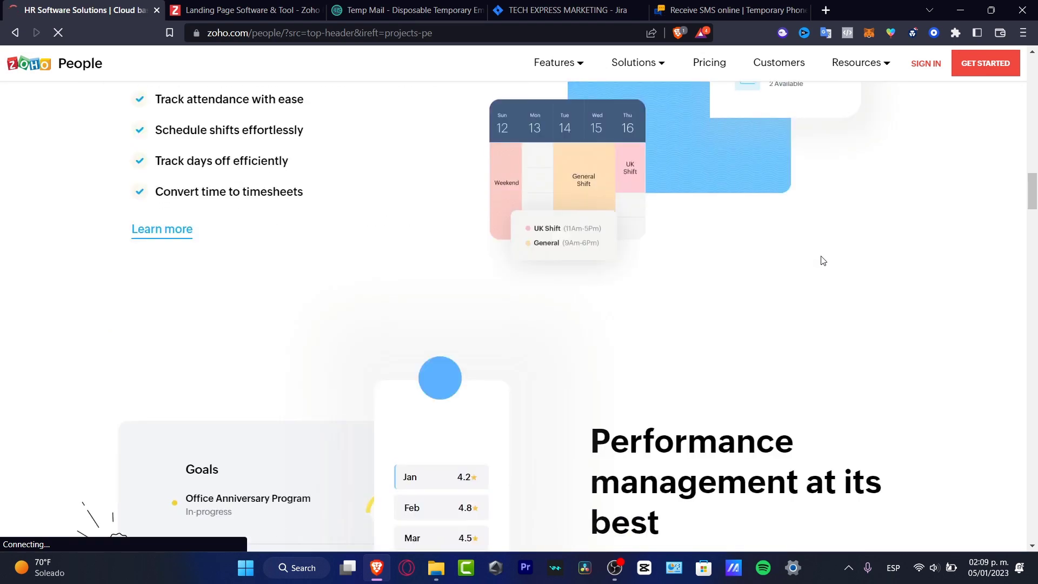
pyautogui.scroll(-2, 822, 261)
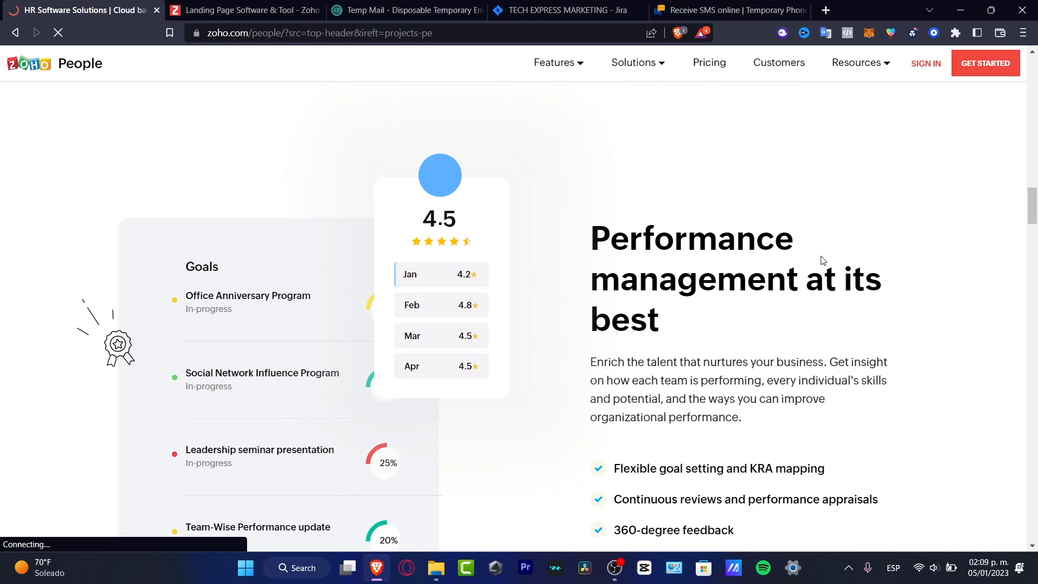
pyautogui.scroll(-3, 822, 260)
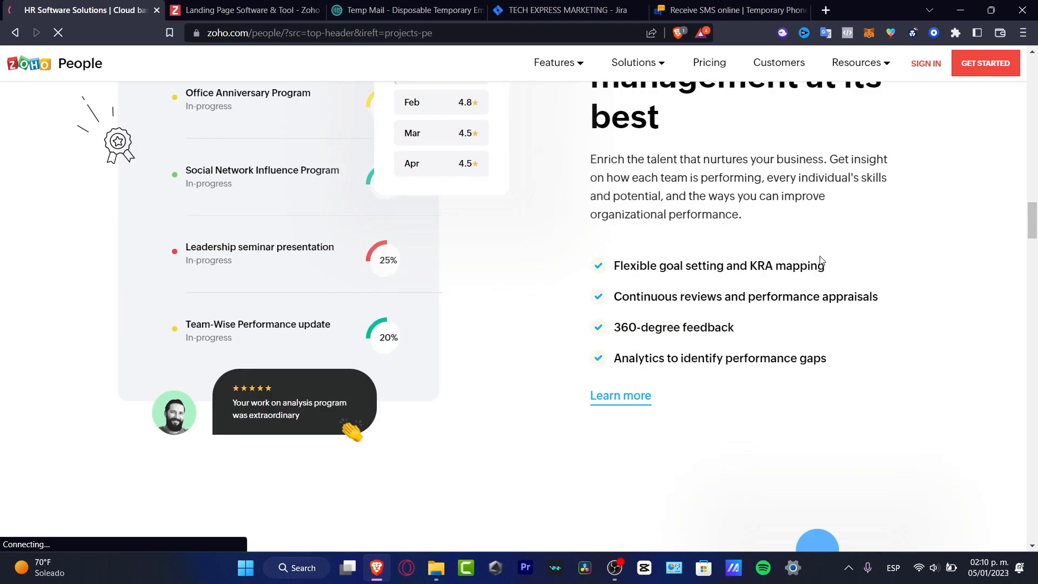
pyautogui.scroll(-4, 822, 261)
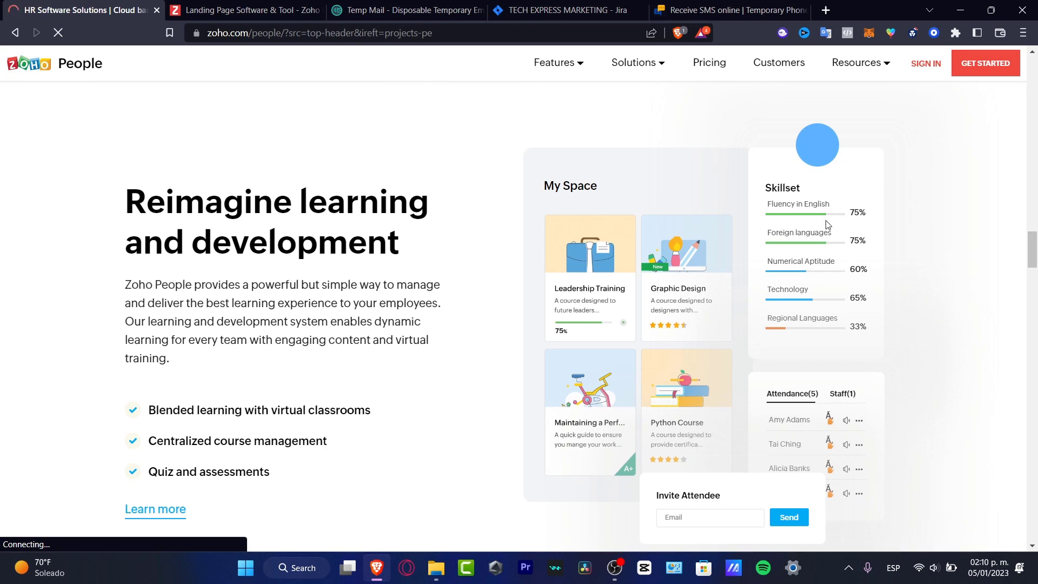
pyautogui.scroll(-4, 814, 269)
pyautogui.scroll(-2, 809, 268)
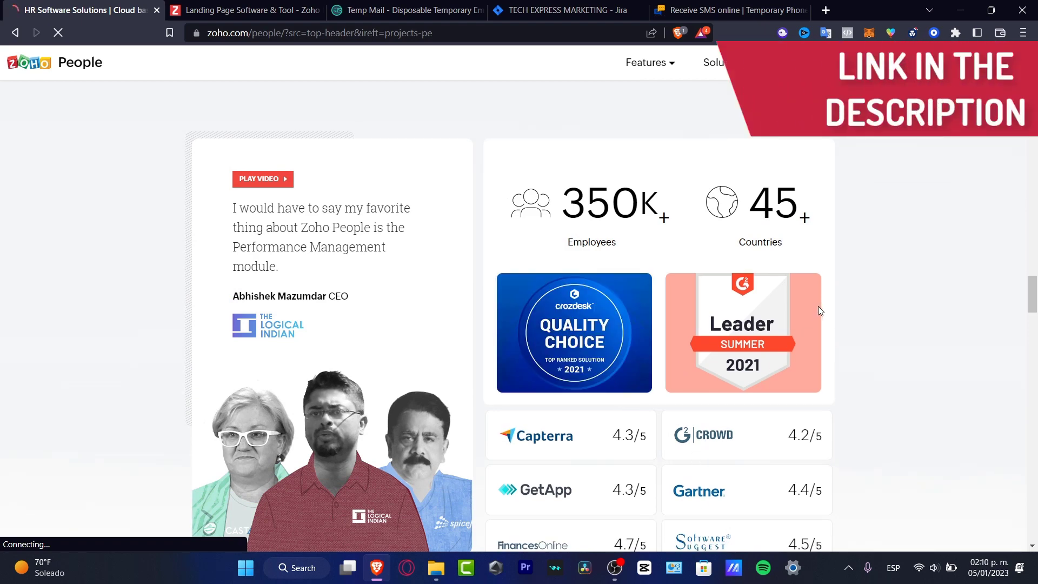
pyautogui.scroll(-5, 819, 308)
pyautogui.scroll(-3, 818, 311)
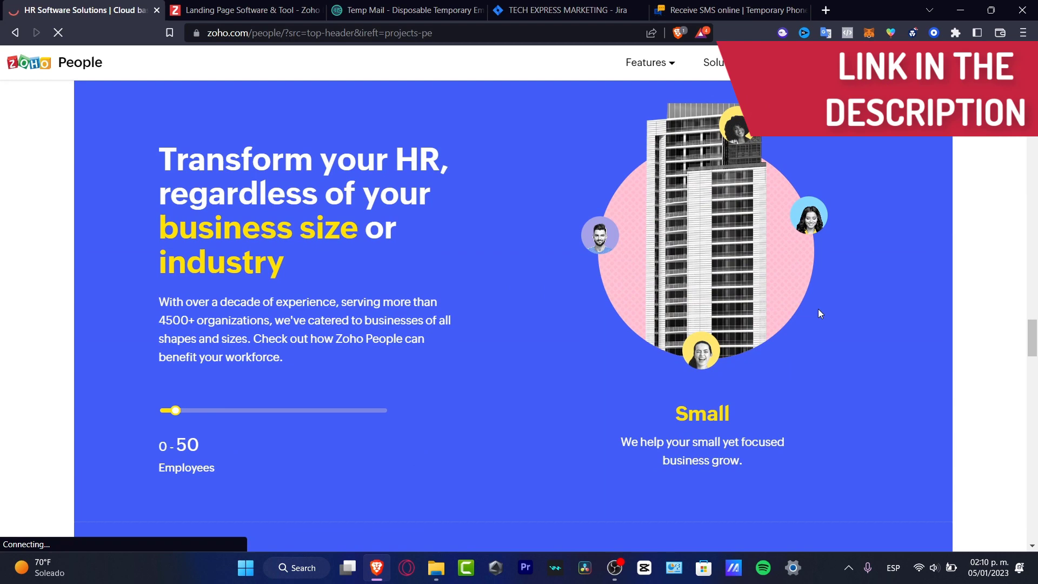
pyautogui.scroll(-6, 819, 312)
pyautogui.scroll(-2, 819, 313)
pyautogui.scroll(-5, 818, 314)
pyautogui.scroll(-5, 819, 313)
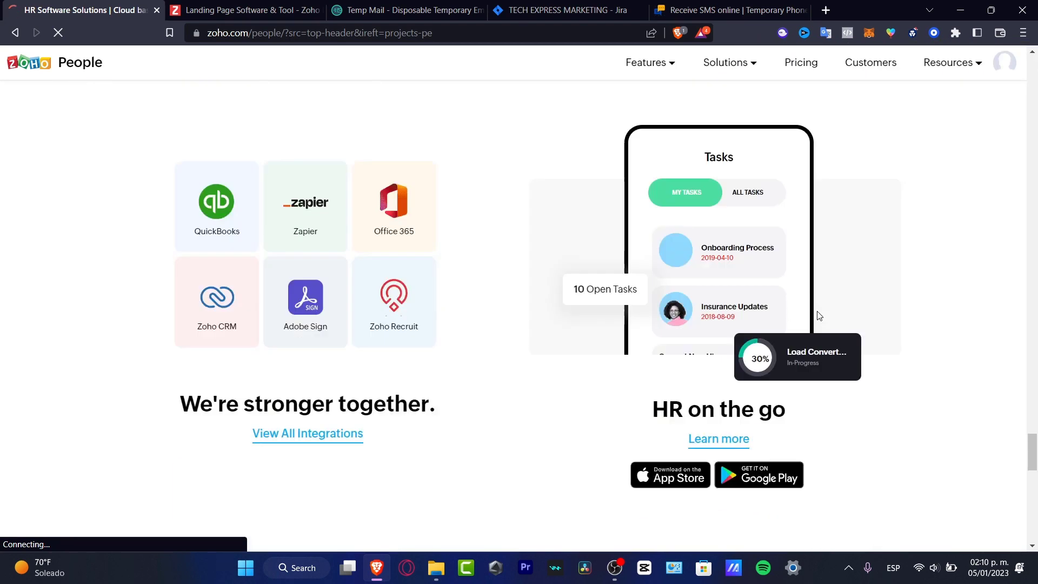
pyautogui.scroll(-5, 819, 314)
pyautogui.scroll(2, 816, 315)
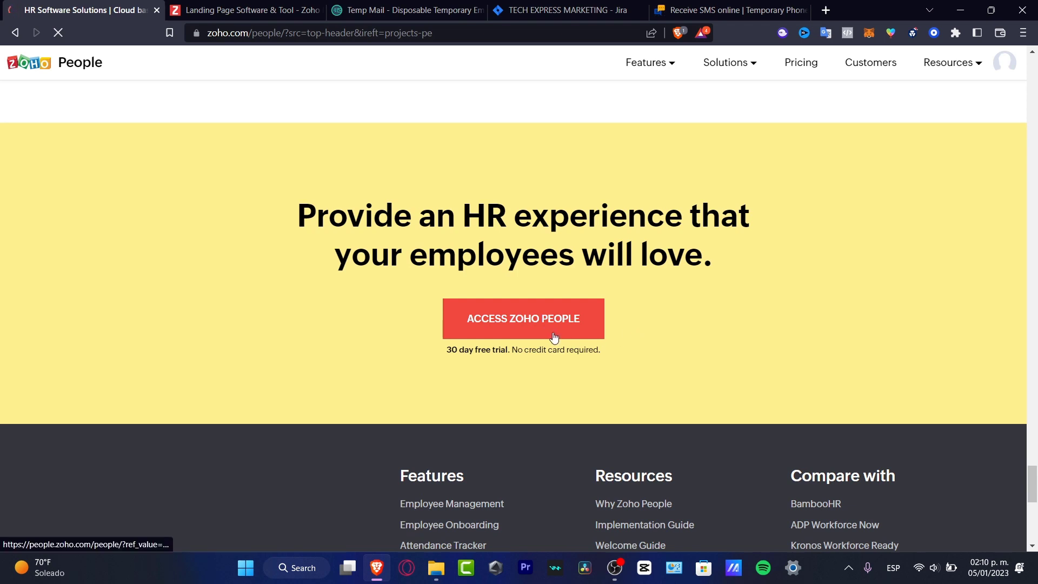
# Choose Access Zoho People in the yellow banner and highlight the free trial wording.
pyautogui.click(523, 337)
pyautogui.moveTo(470, 351); pyautogui.dragTo(514, 351)
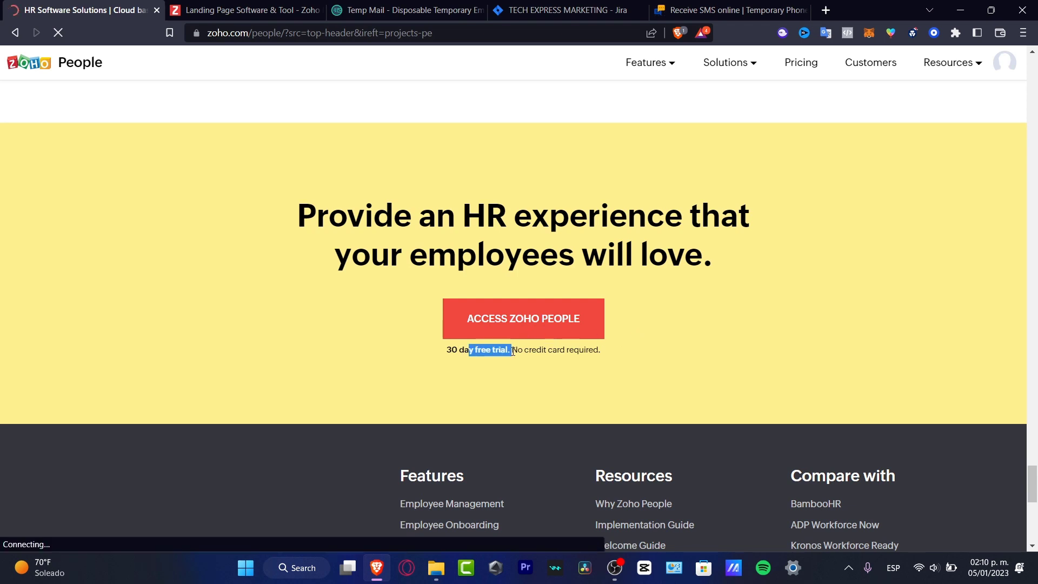
# Clear the highlight and create the account with 'Take a 30-day free trial'.
pyautogui.click(727, 277)
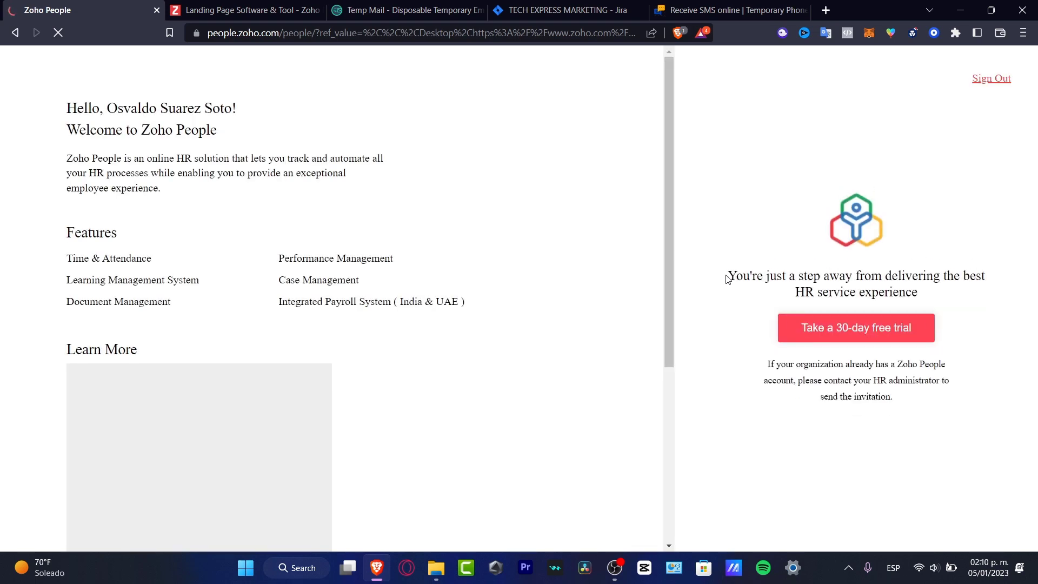
pyautogui.click(869, 329)
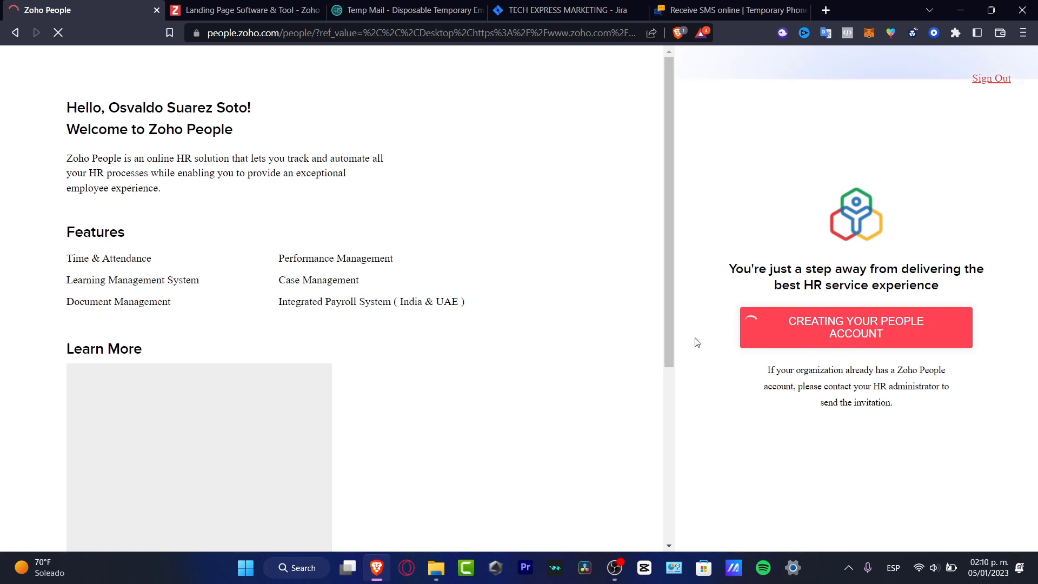
pyautogui.scroll(-2, 662, 352)
pyautogui.scroll(-2, 661, 352)
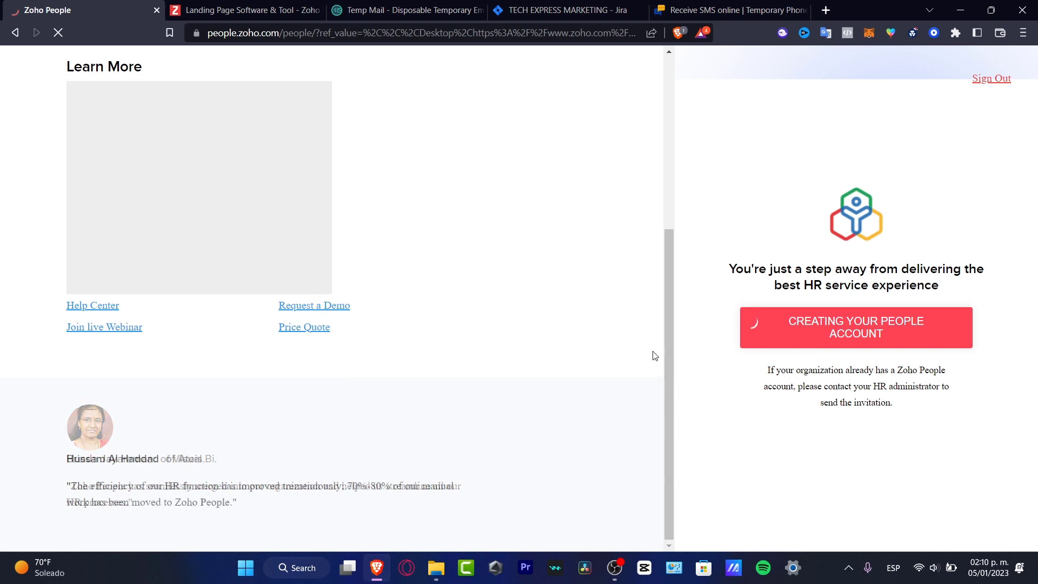
pyautogui.scroll(4, 655, 355)
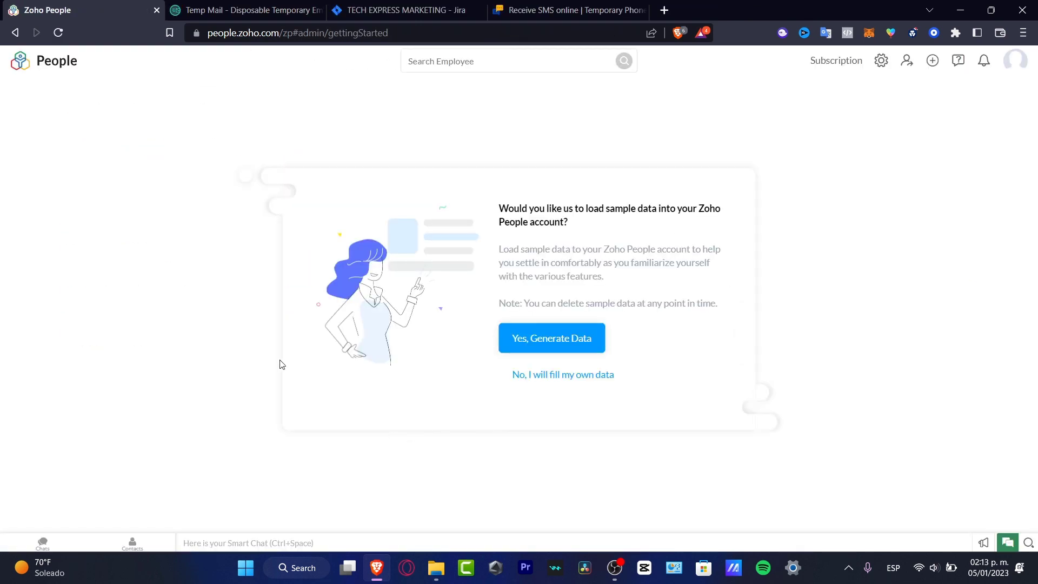
# Generate the sample data and confirm the 'Sample data added' alert to reload.
pyautogui.click(575, 340)
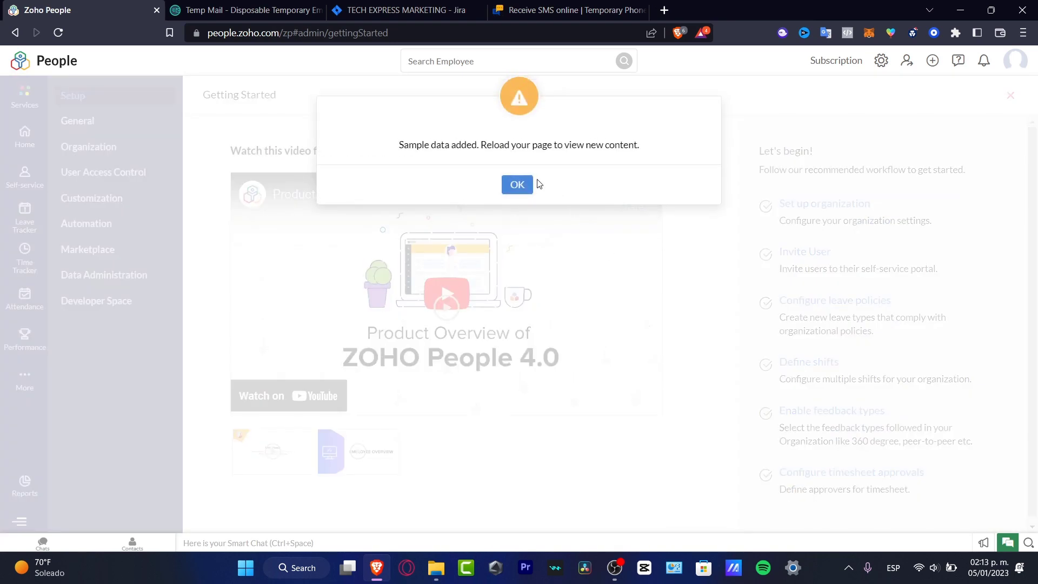
pyautogui.click(526, 183)
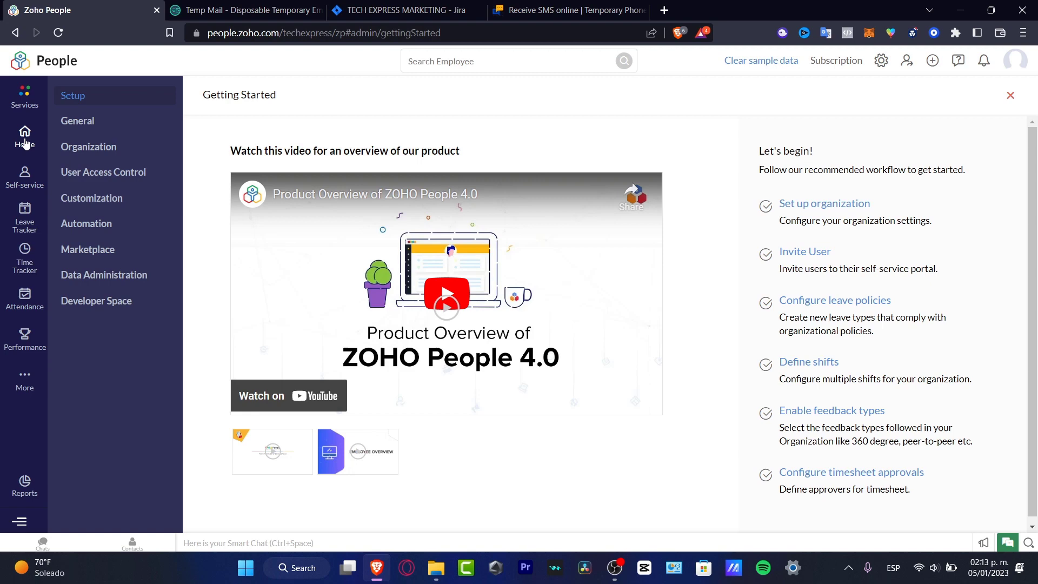
# On Tech Express's Company details, choose the astronaut PNG from Downloads as logo, then cancel.
pyautogui.click(73, 123)
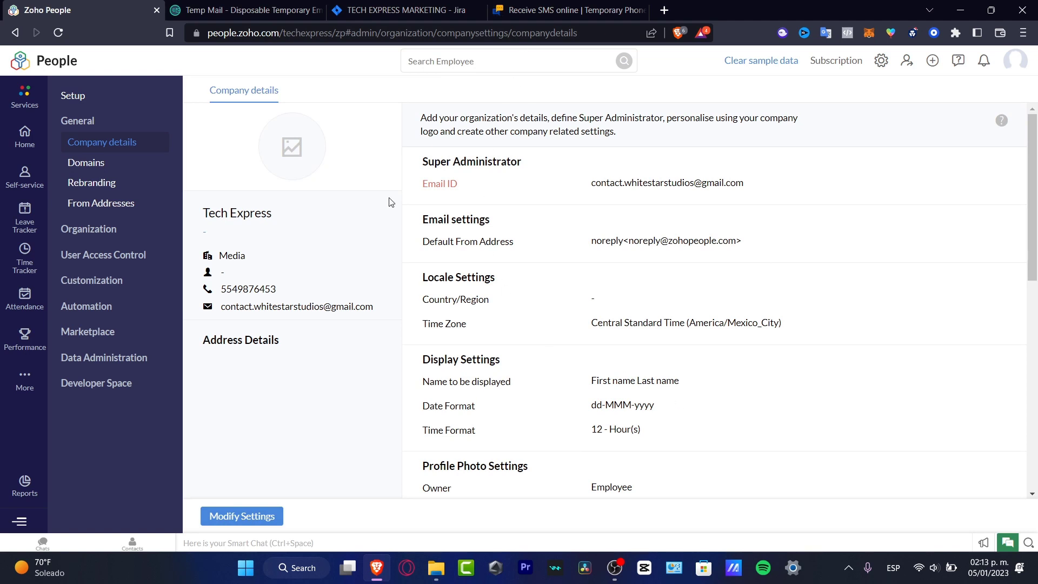
pyautogui.moveTo(292, 147)
pyautogui.click(304, 146)
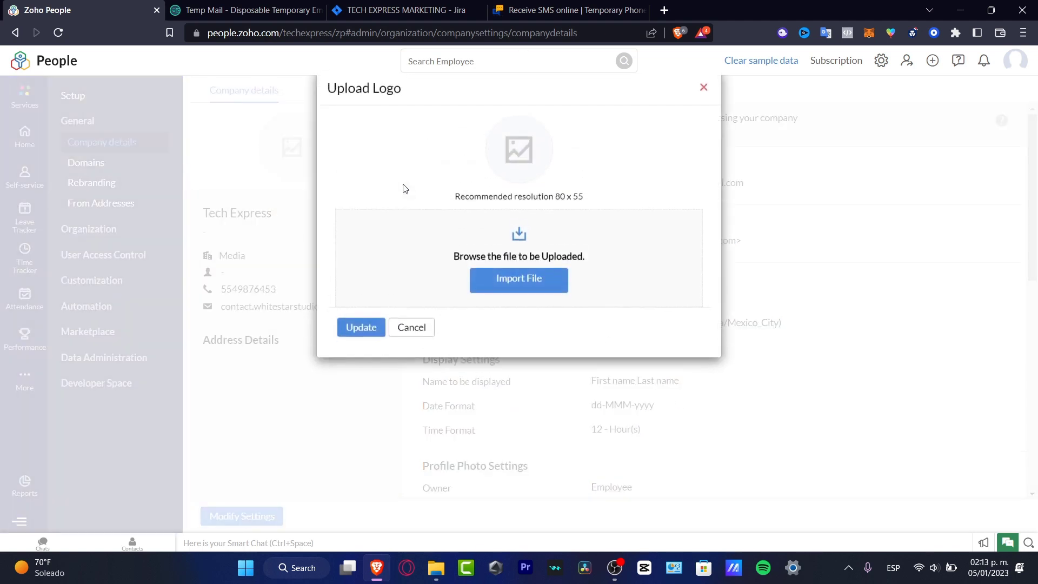
pyautogui.click(504, 289)
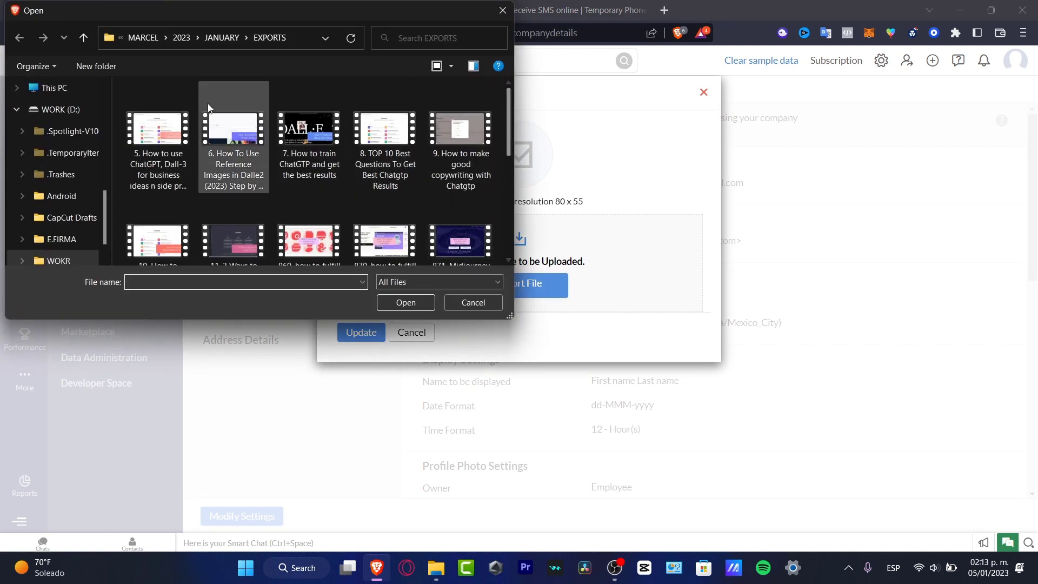
pyautogui.scroll(5, 77, 109)
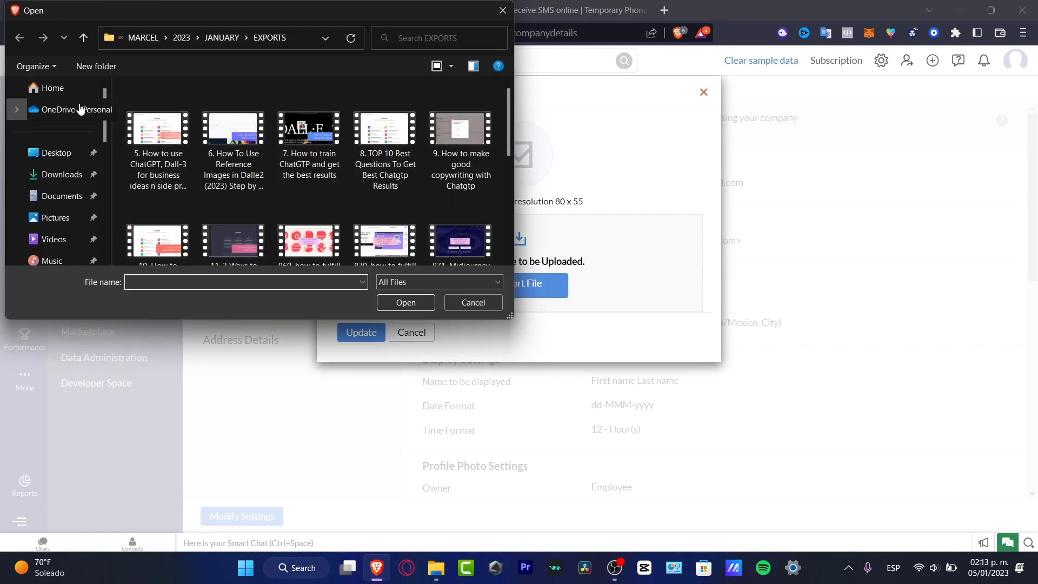
pyautogui.click(76, 184)
pyautogui.click(201, 131)
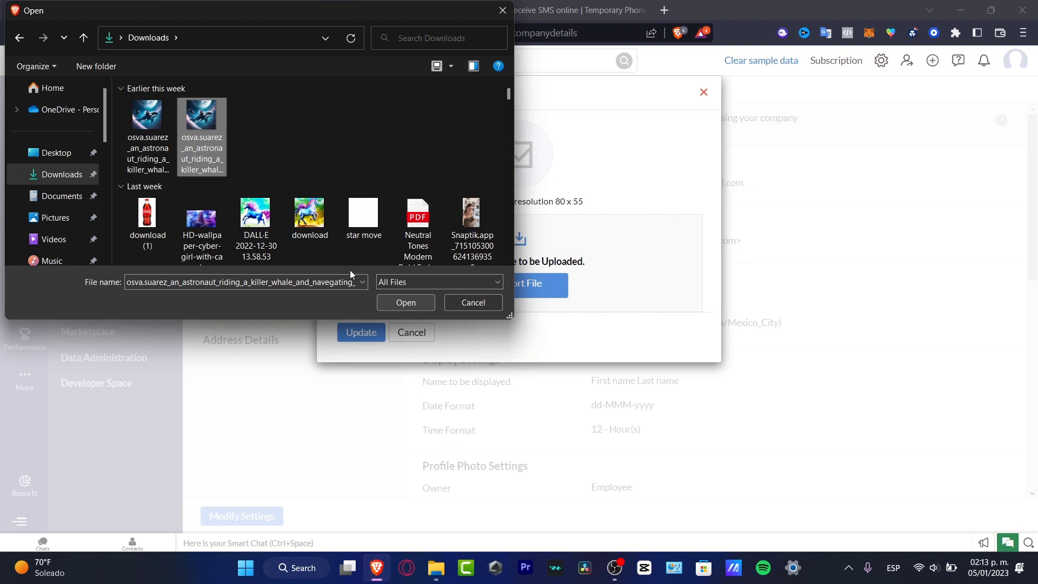
pyautogui.click(411, 302)
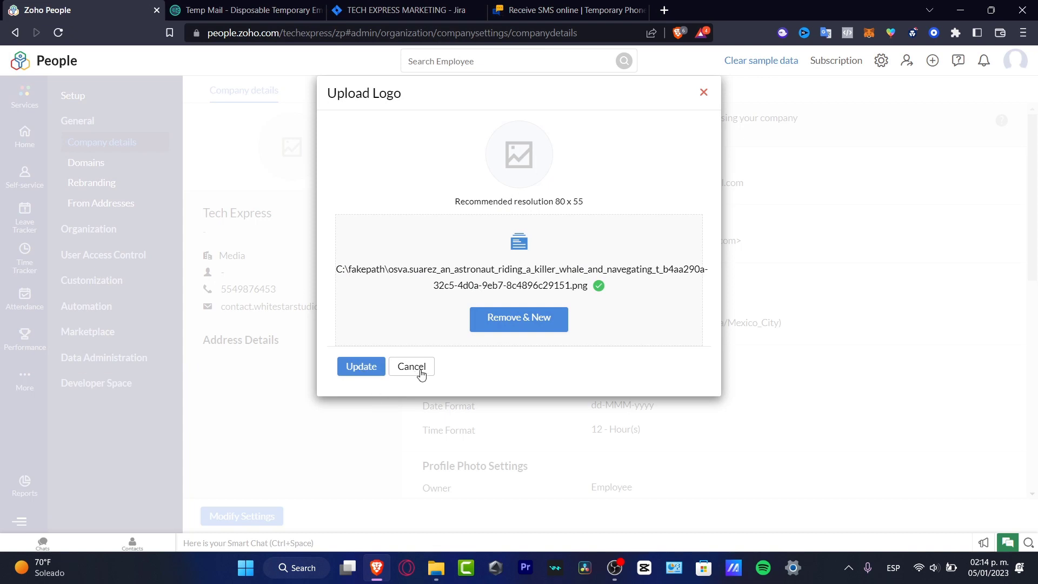
pyautogui.click(762, 216)
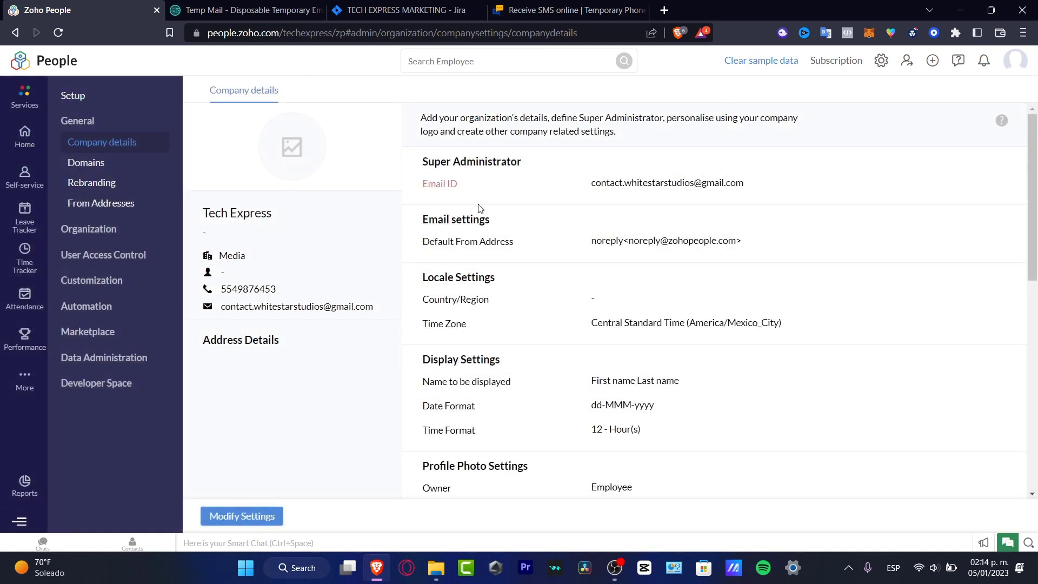
pyautogui.click(114, 229)
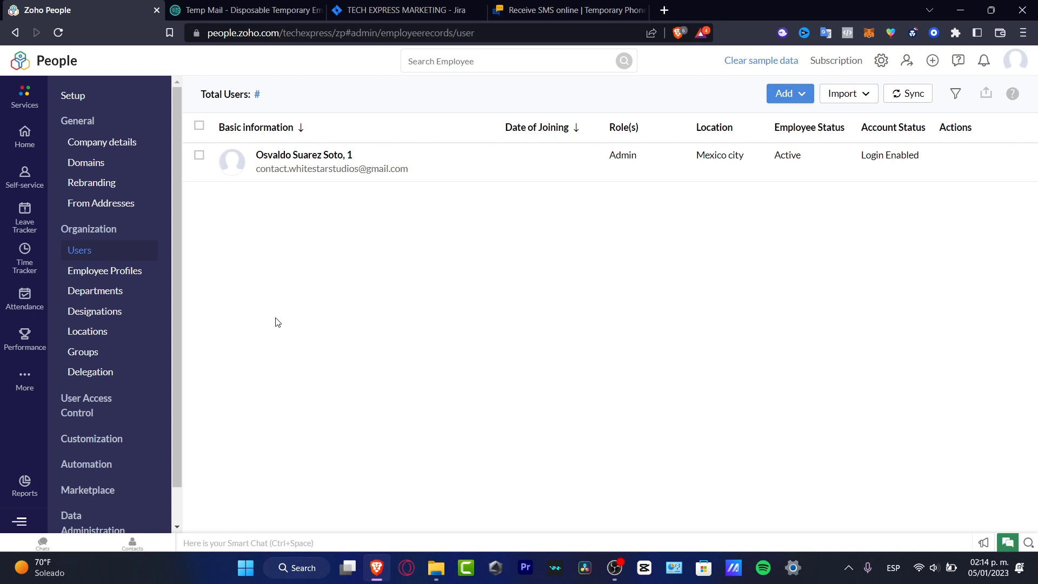
pyautogui.click(101, 272)
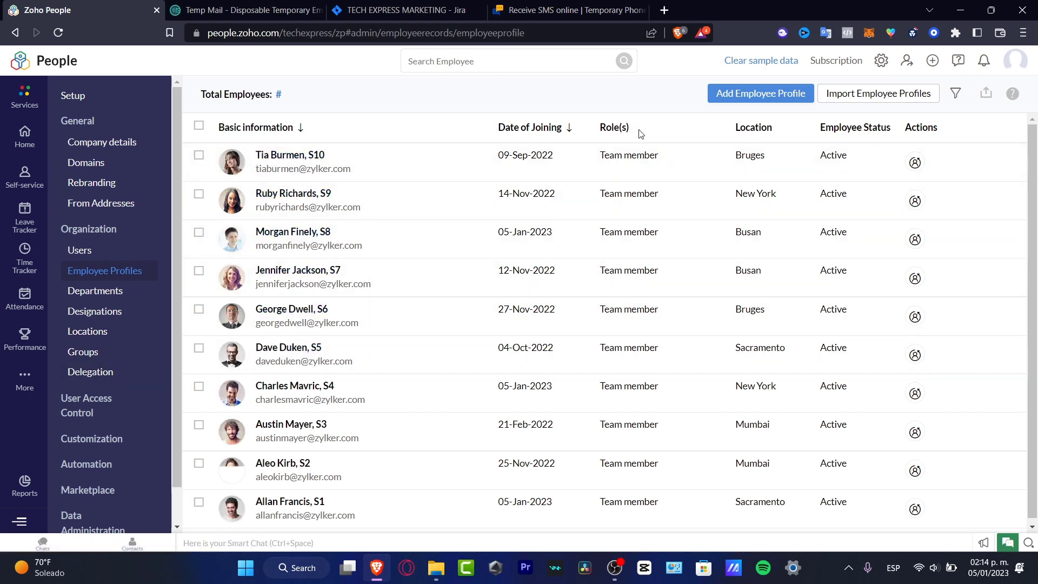
pyautogui.moveTo(835, 163)
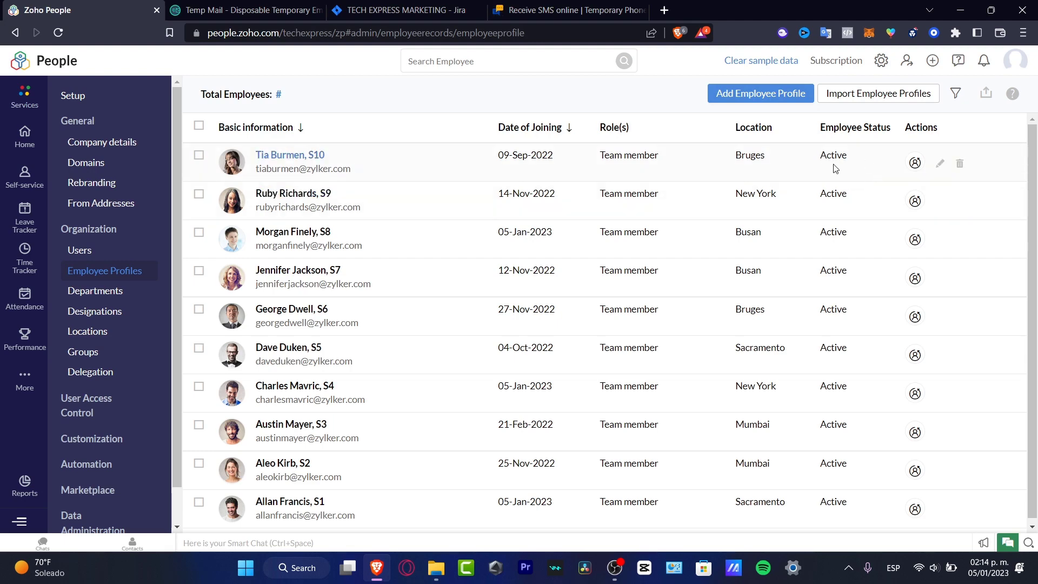
pyautogui.click(915, 163)
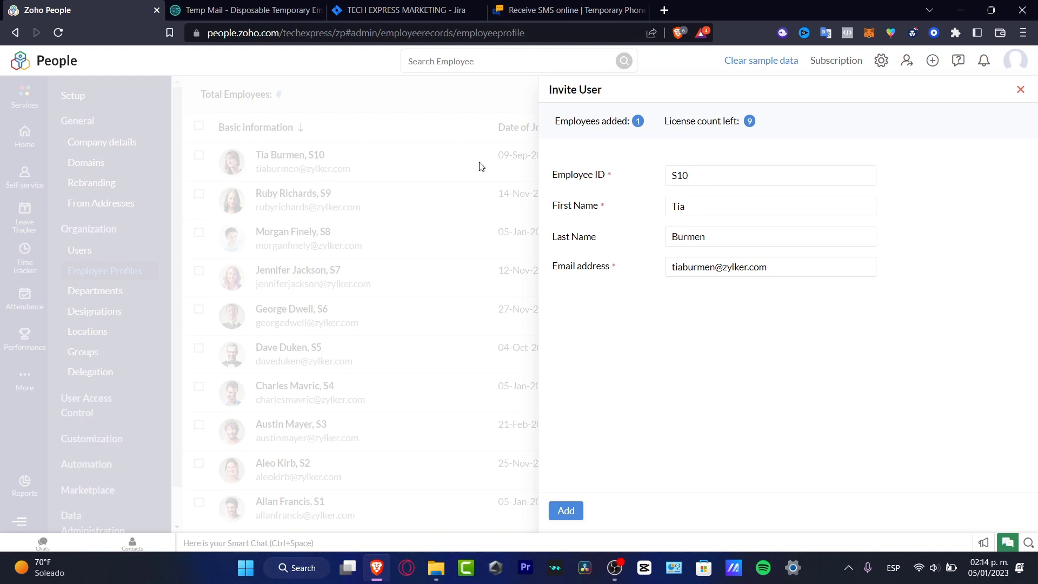
pyautogui.click(1021, 90)
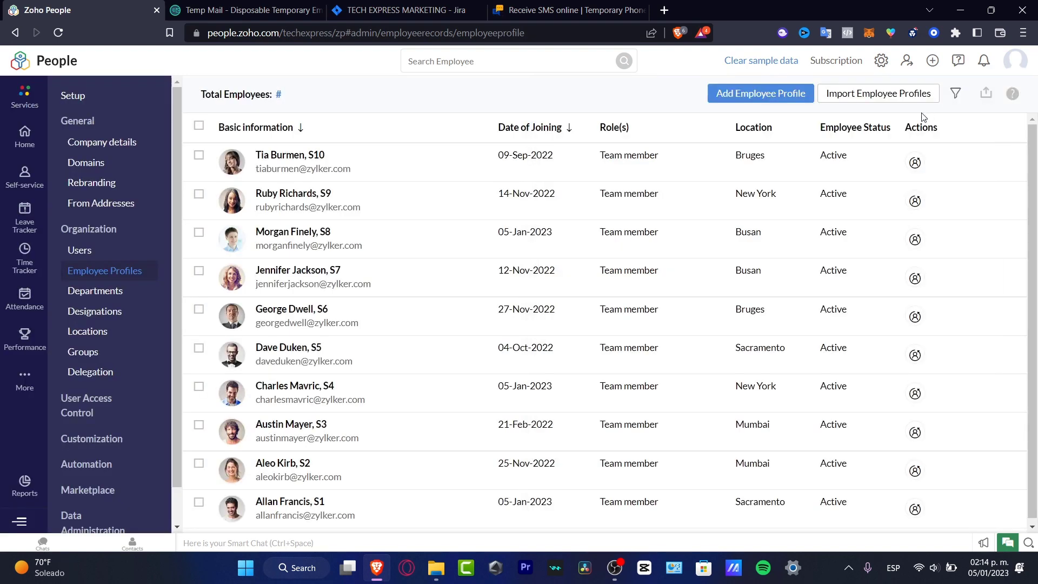
pyautogui.click(916, 163)
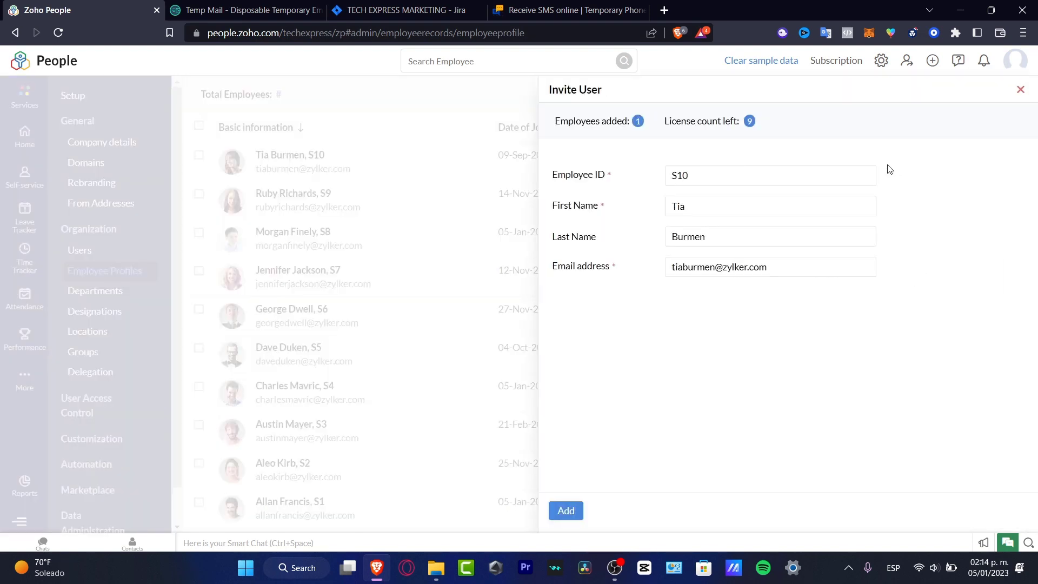
pyautogui.click(688, 179)
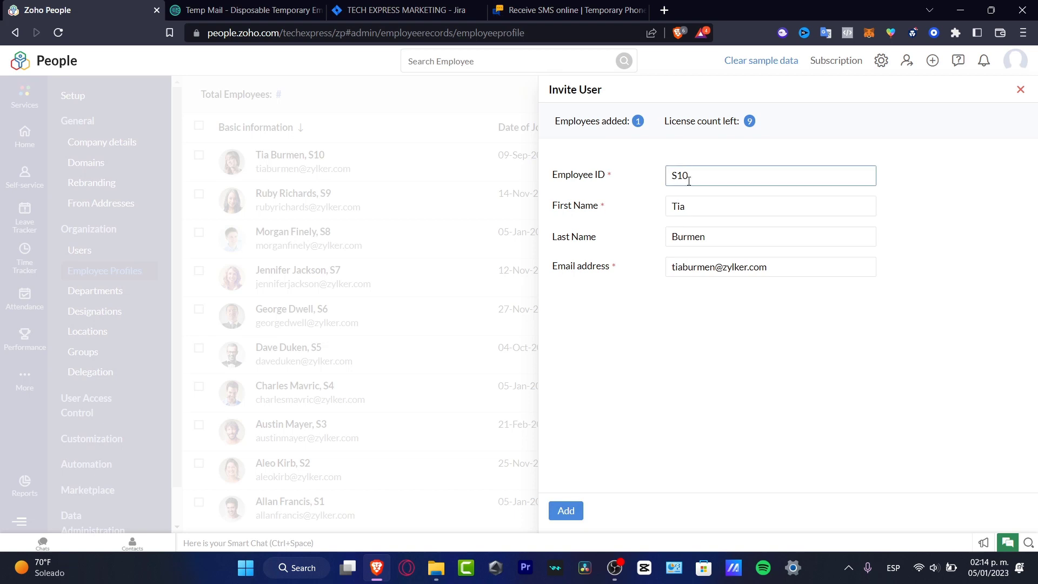
pyautogui.click(767, 267)
pyautogui.click(1020, 89)
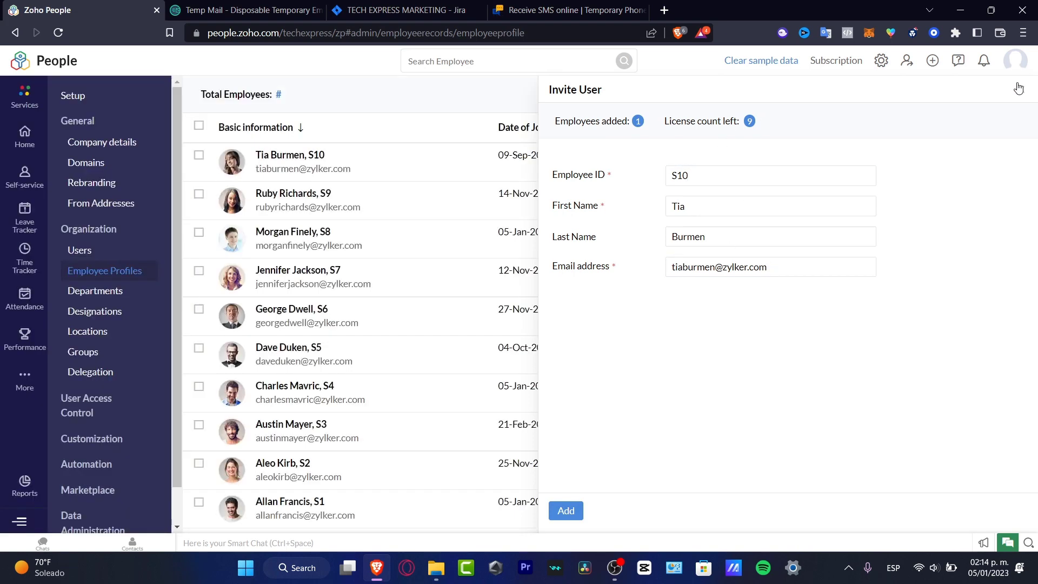
# Open the Roles page under User Access Control to see Admin, Data Admin, Director, Manager and other roles.
pyautogui.click(104, 408)
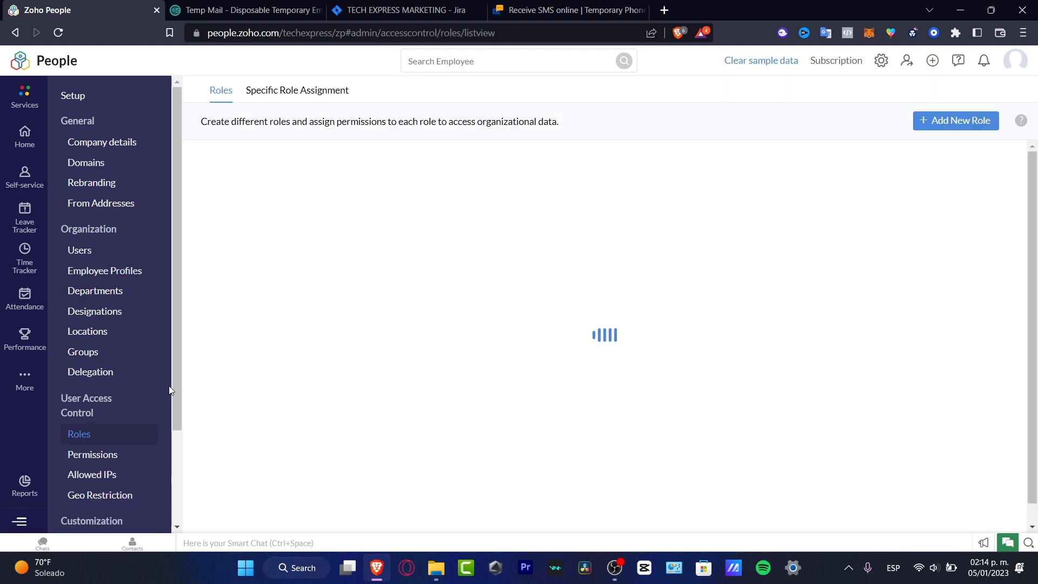
pyautogui.scroll(-1, 122, 390)
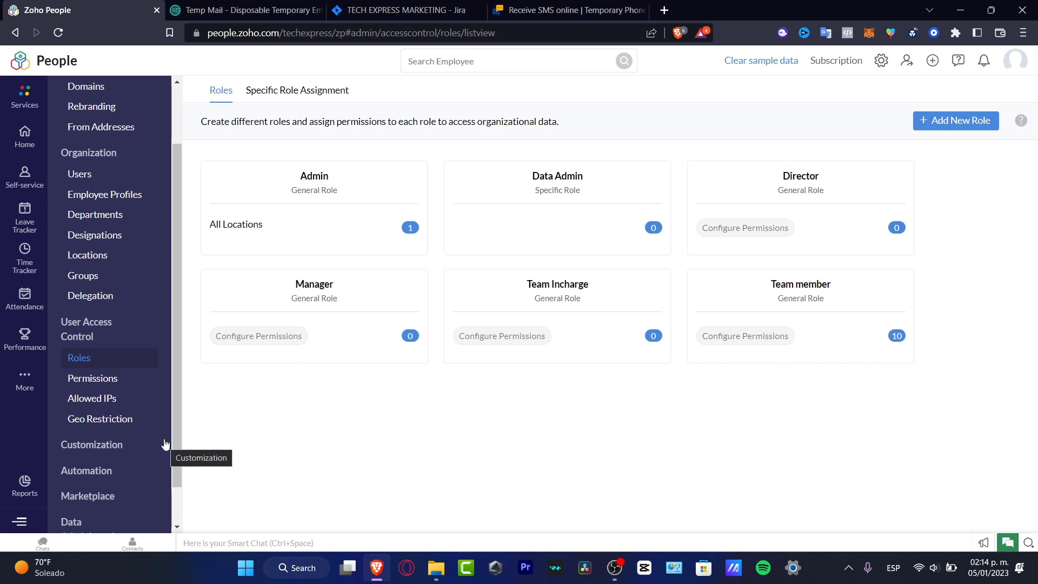
pyautogui.moveTo(801, 208)
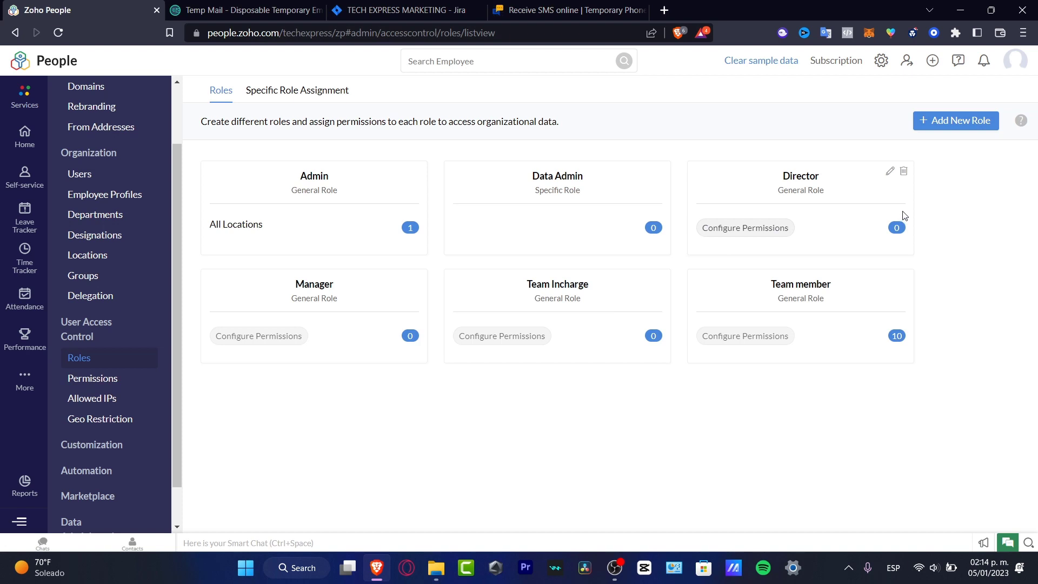
# Turn on the Office Readiness service, then bring up the empty 01–07 Jan 2023 time logs.
pyautogui.click(113, 447)
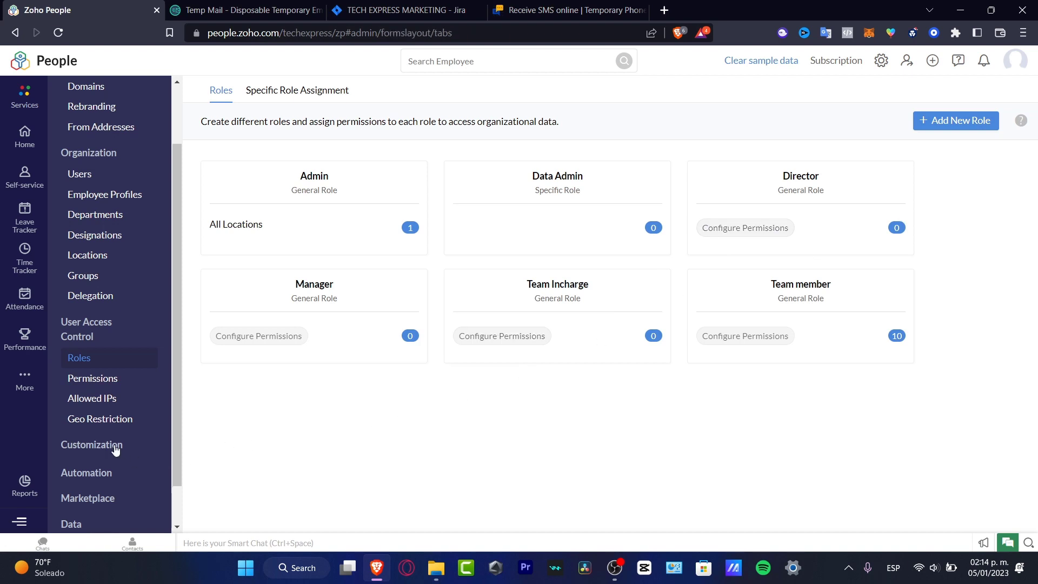
pyautogui.scroll(-2, 144, 428)
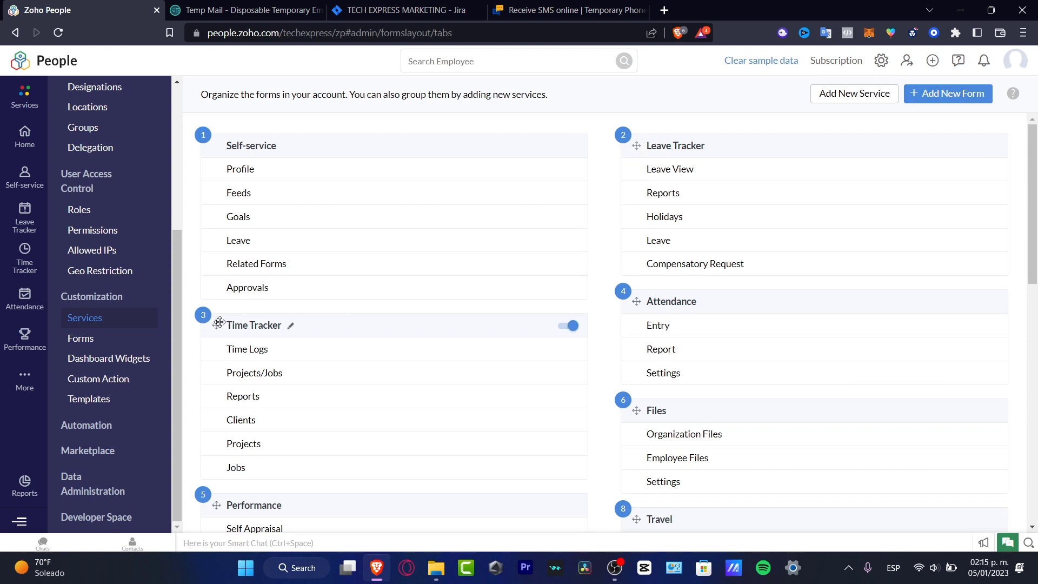
pyautogui.scroll(-1, 646, 478)
pyautogui.scroll(-5, 646, 478)
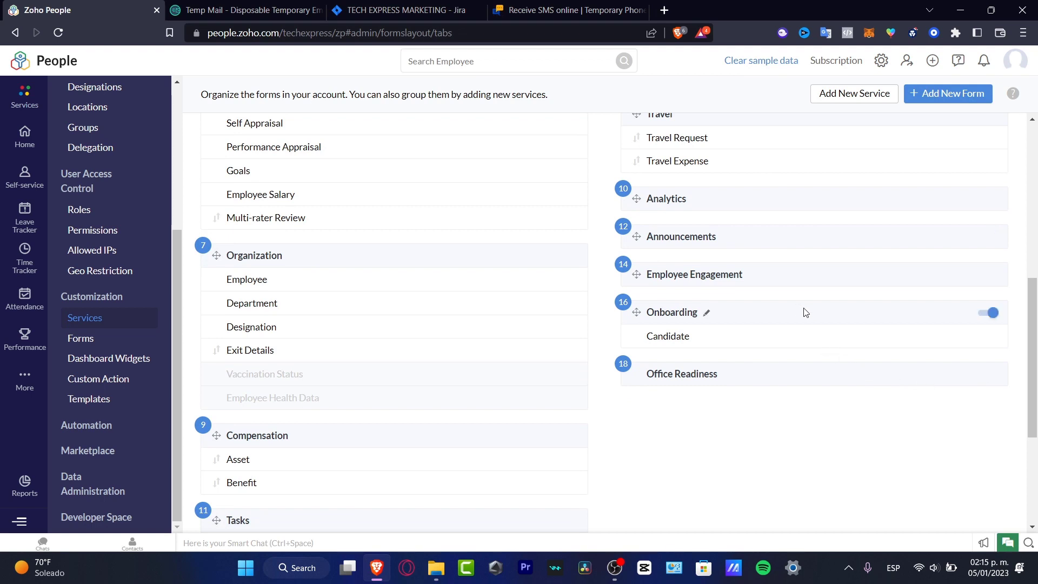
pyautogui.moveTo(699, 375)
pyautogui.moveTo(719, 381); pyautogui.dragTo(673, 375)
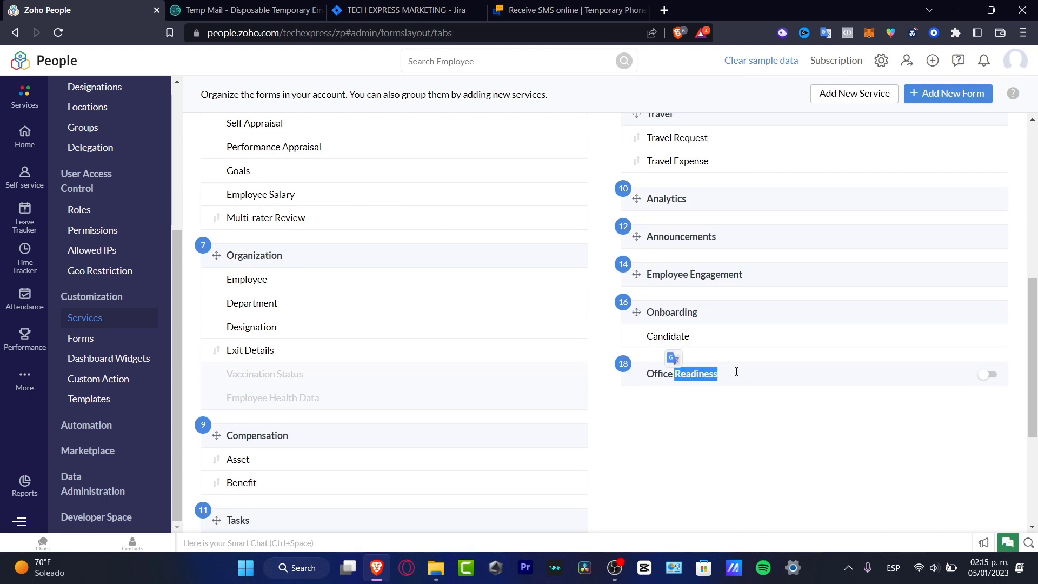
pyautogui.click(747, 376)
pyautogui.click(993, 378)
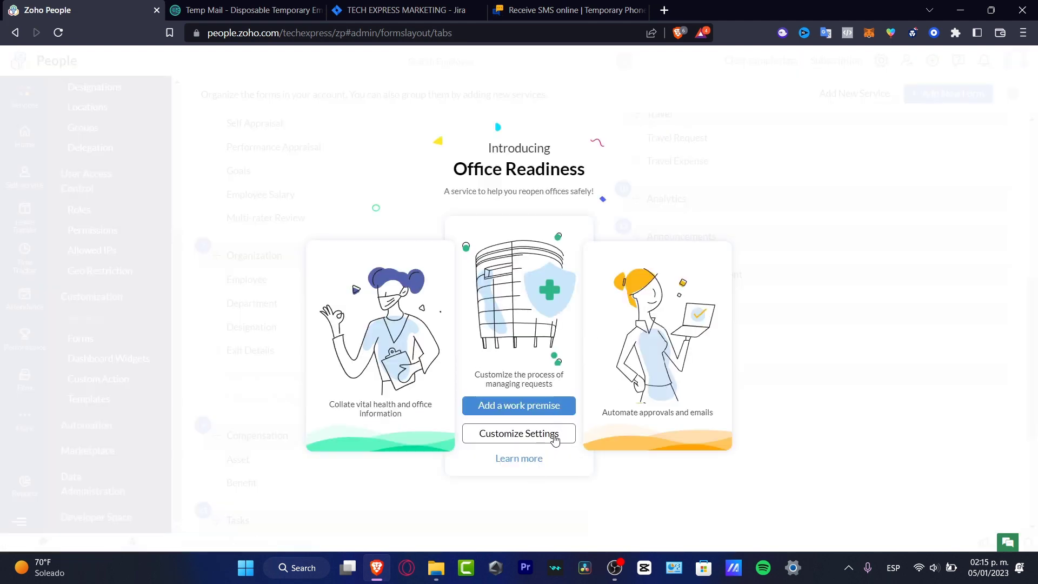
pyautogui.click(549, 415)
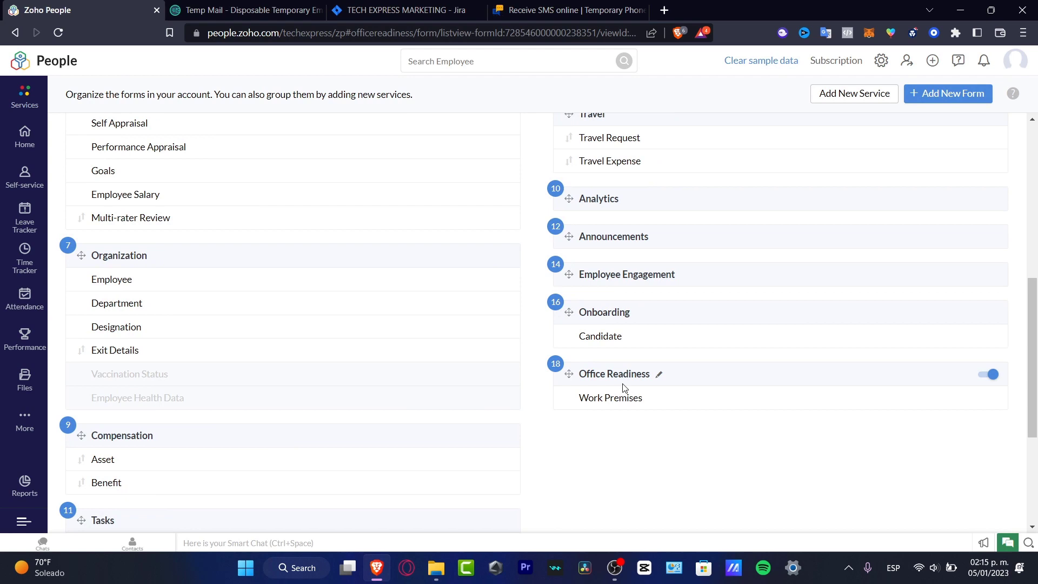
pyautogui.click(27, 254)
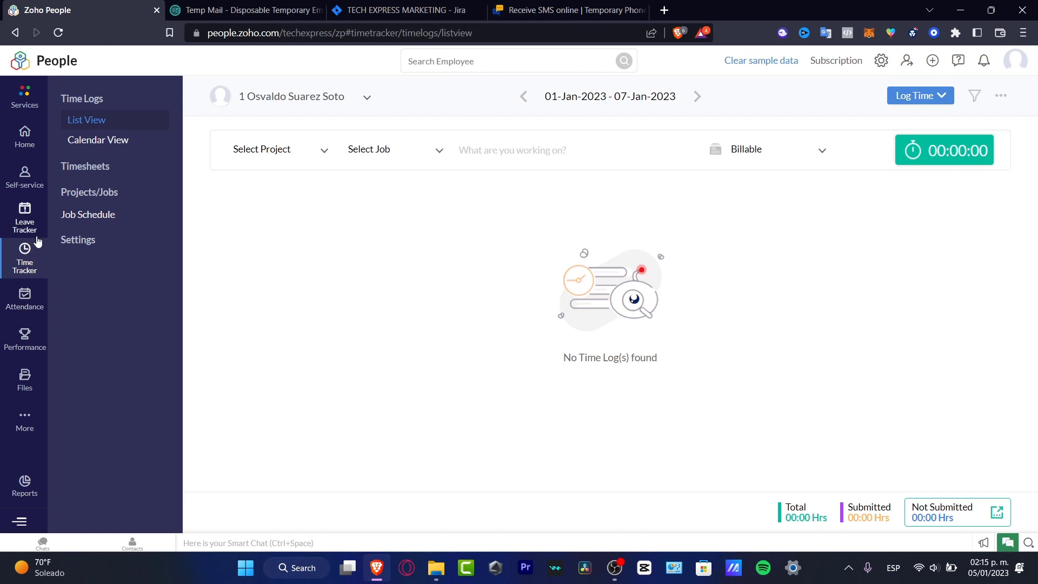
# Add and save a new project named 'Marketing Research' for the time log.
pyautogui.click(306, 149)
pyautogui.click(287, 215)
pyautogui.click(284, 158)
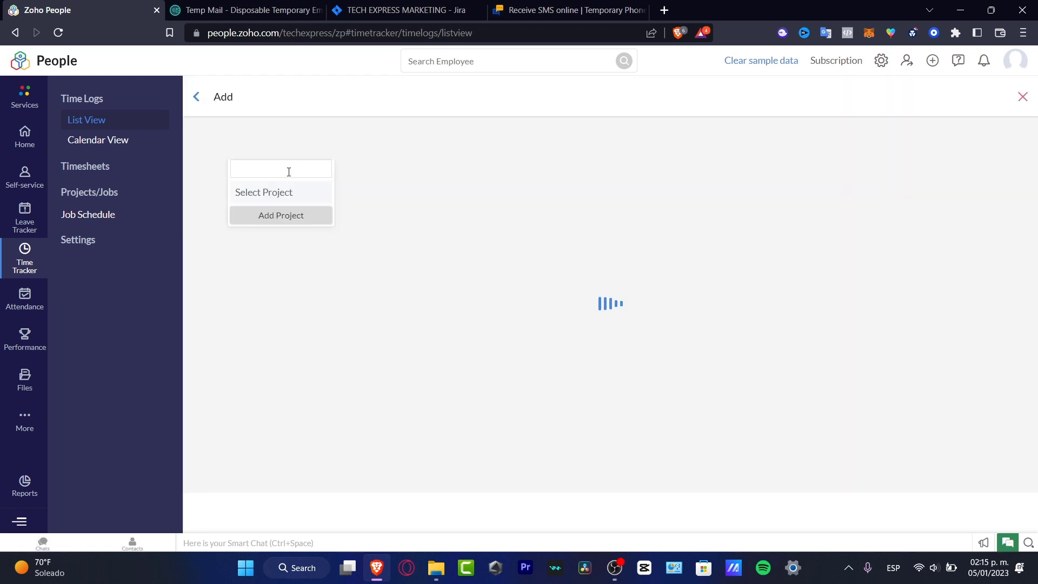
pyautogui.write('Mark')
pyautogui.write('etin')
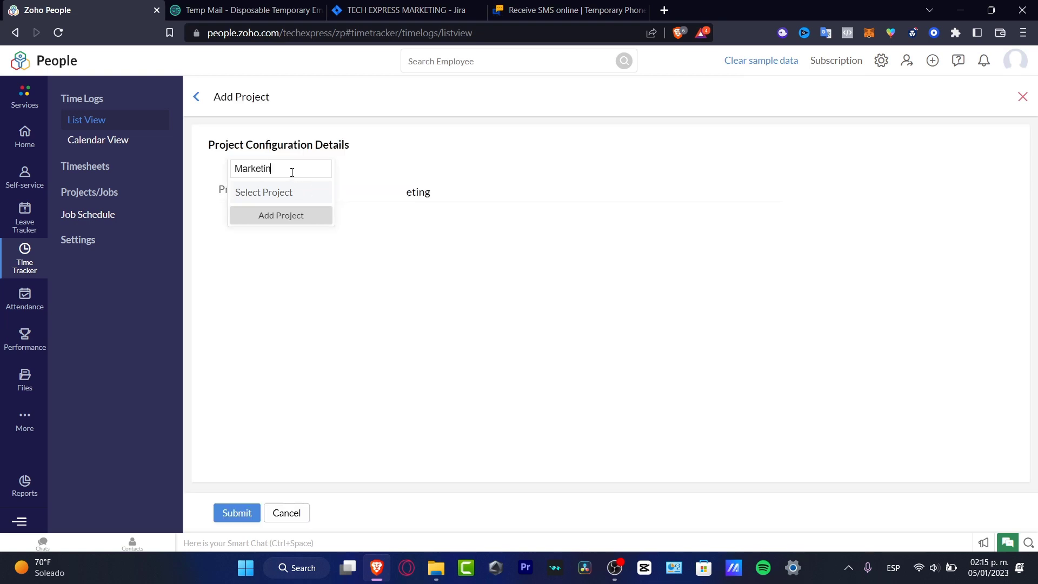
pyautogui.write('g research')
pyautogui.click(281, 195)
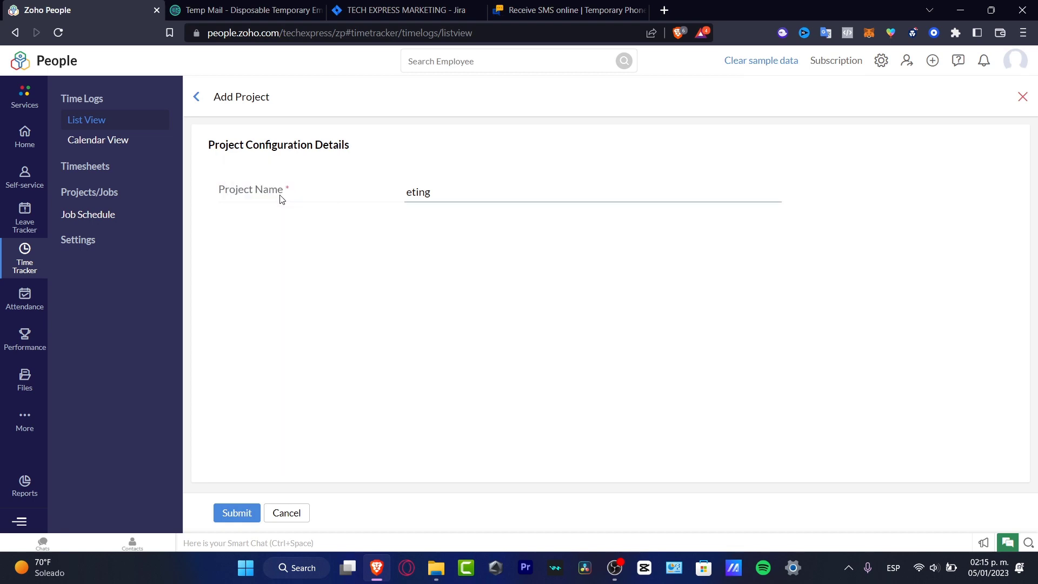
pyautogui.click(235, 514)
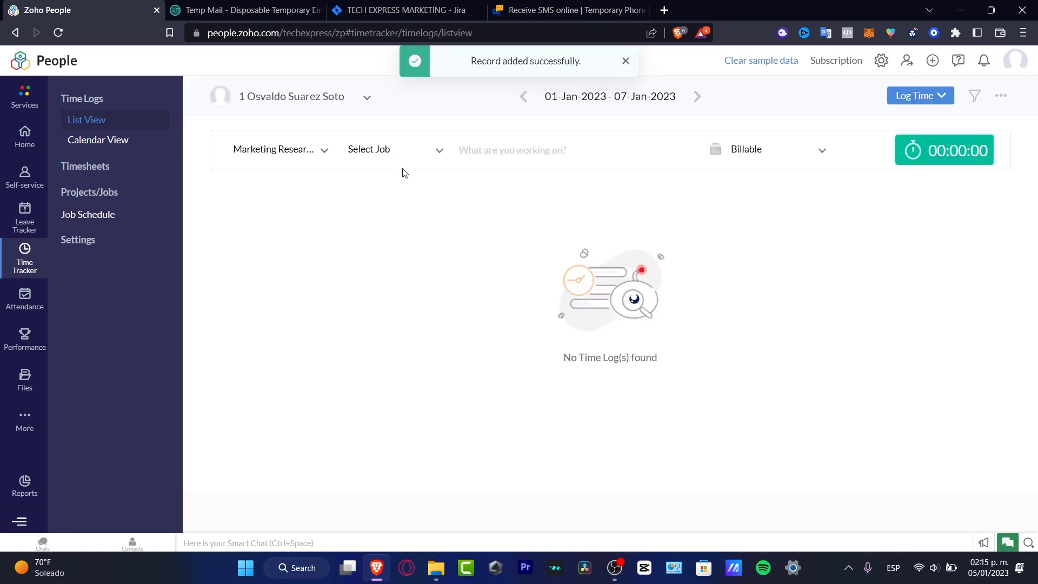
# Add a new job 'Researchers' and mark the Youtube log as Non-billable.
pyautogui.click(426, 153)
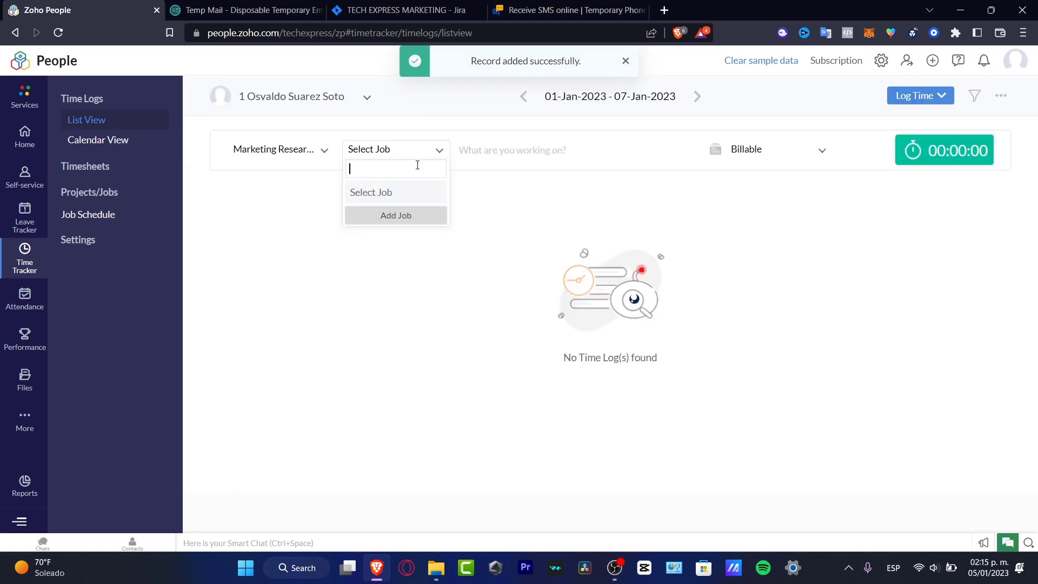
pyautogui.write('Rese')
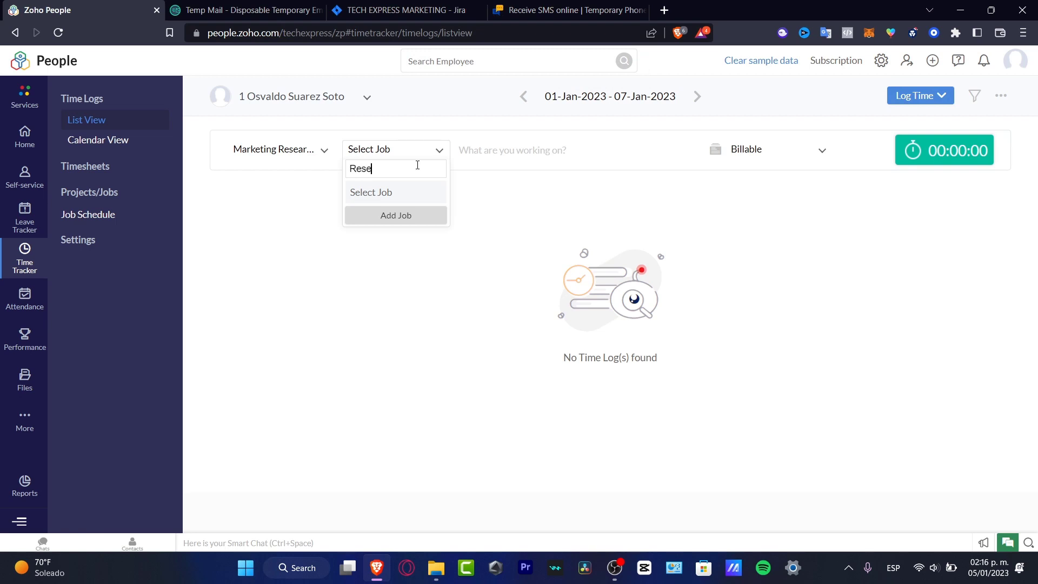
pyautogui.write('archers')
pyautogui.click(406, 215)
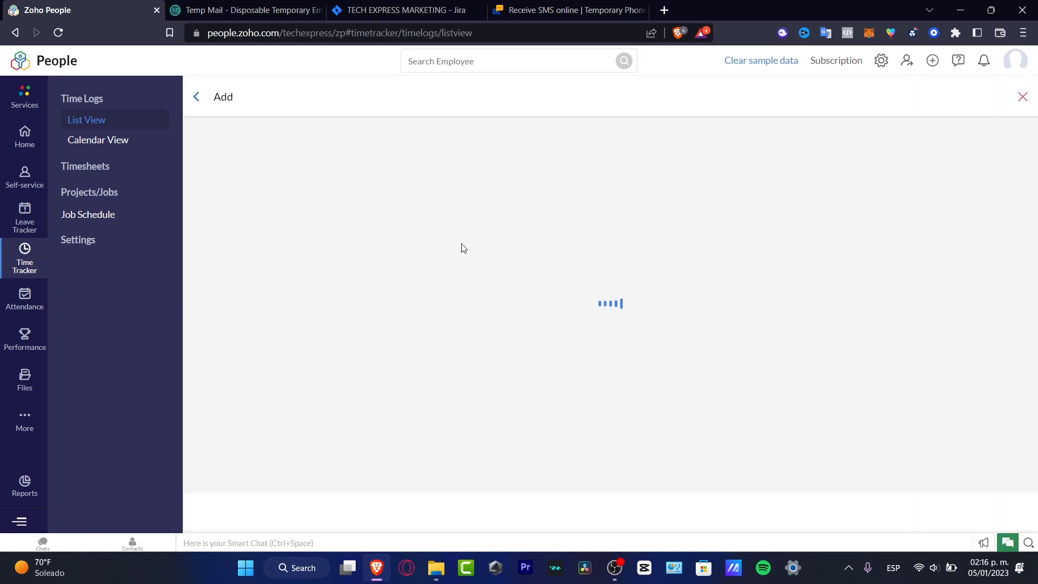
pyautogui.write('Research')
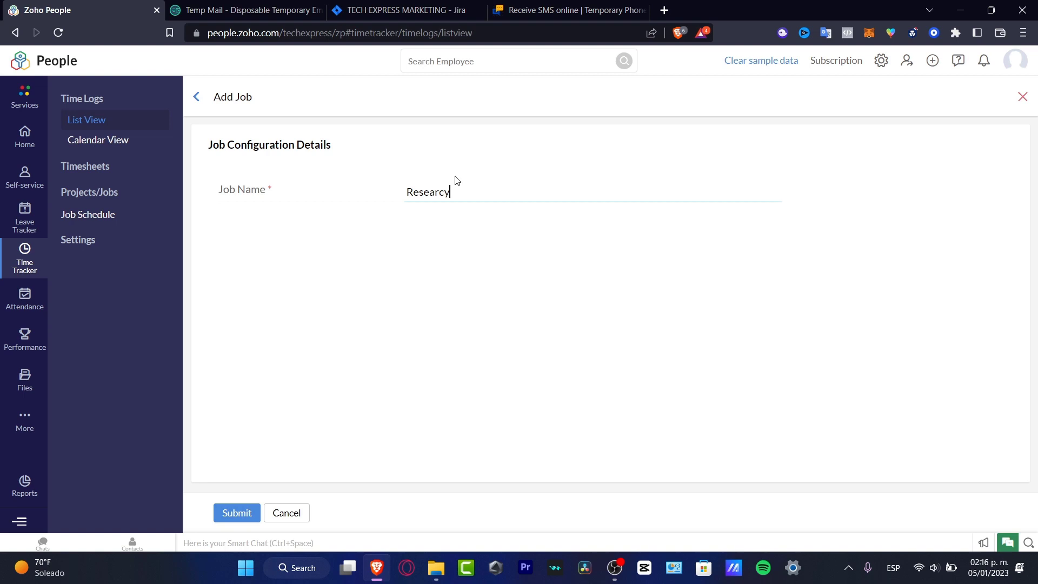
pyautogui.write('ers')
pyautogui.press('Return')
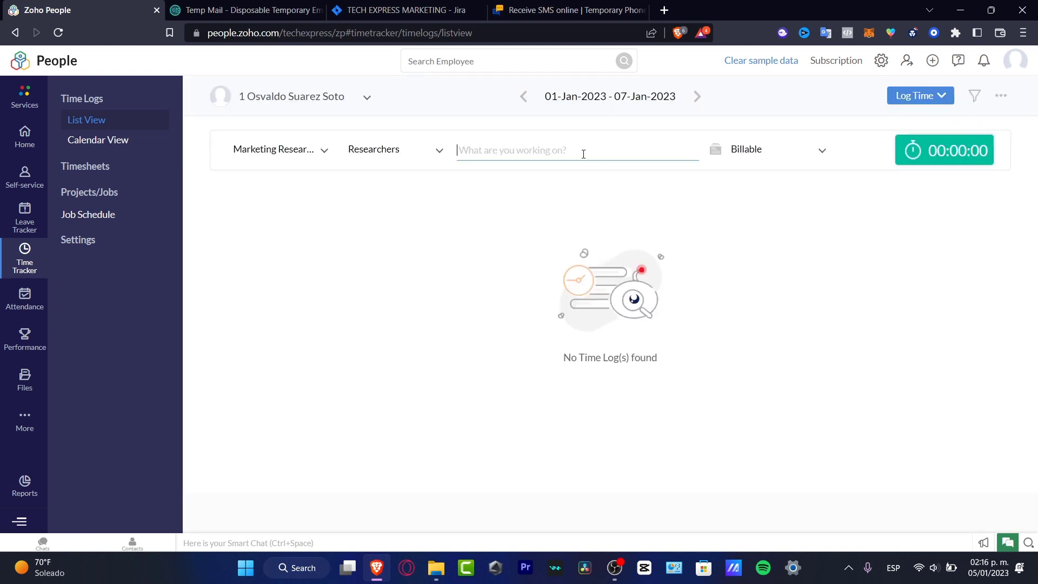
pyautogui.write('Youtube')
pyautogui.click(809, 154)
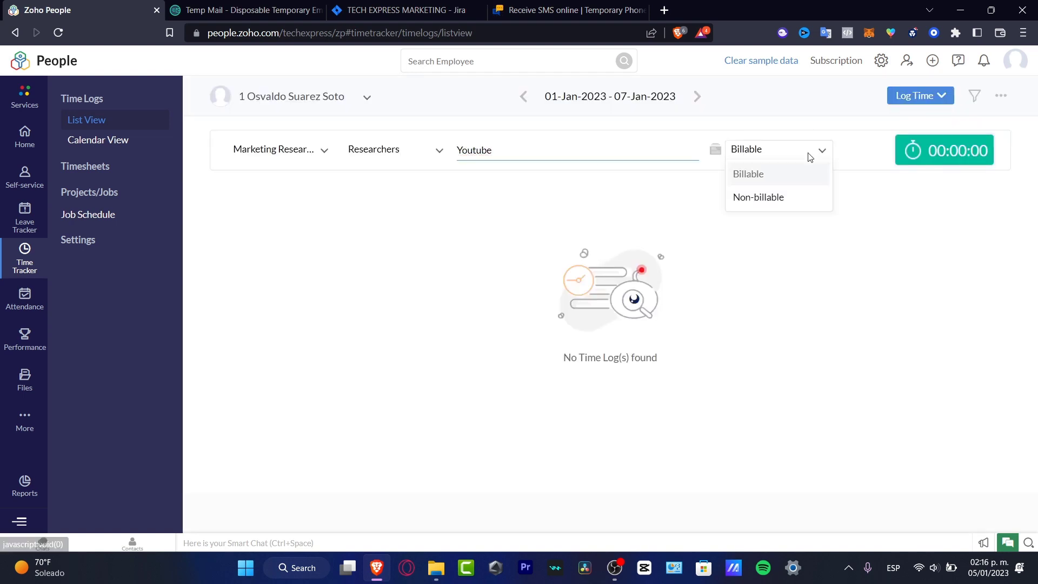
pyautogui.click(803, 195)
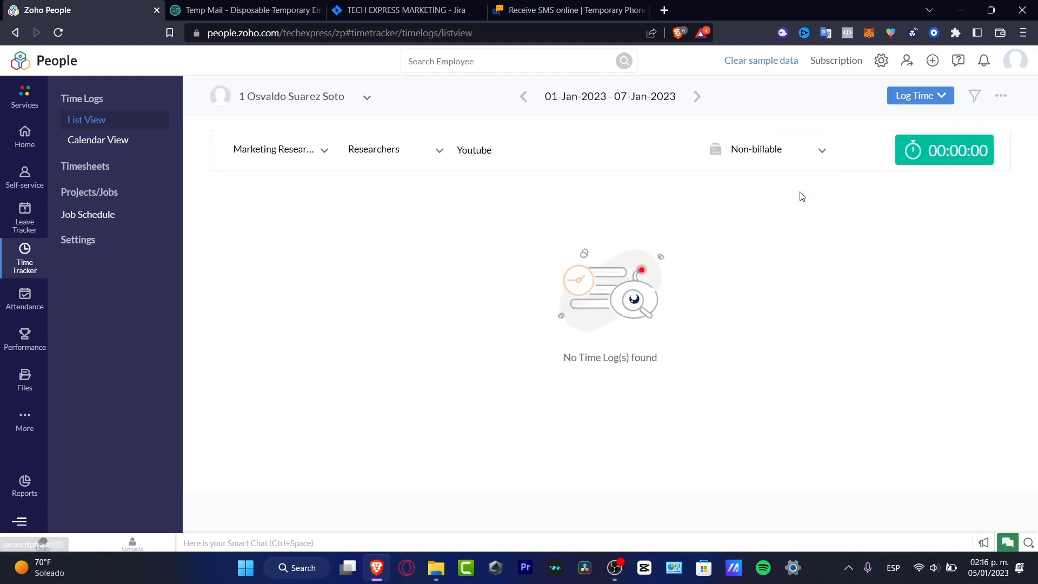
# Start the timer for the Youtube work, allow location access, then stop it.
pyautogui.click(932, 156)
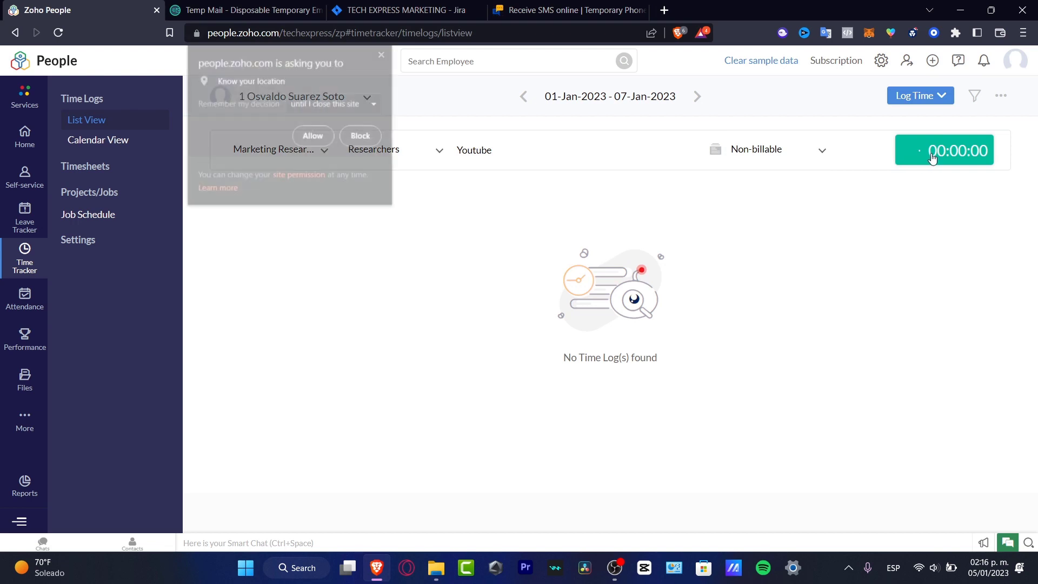
pyautogui.click(312, 137)
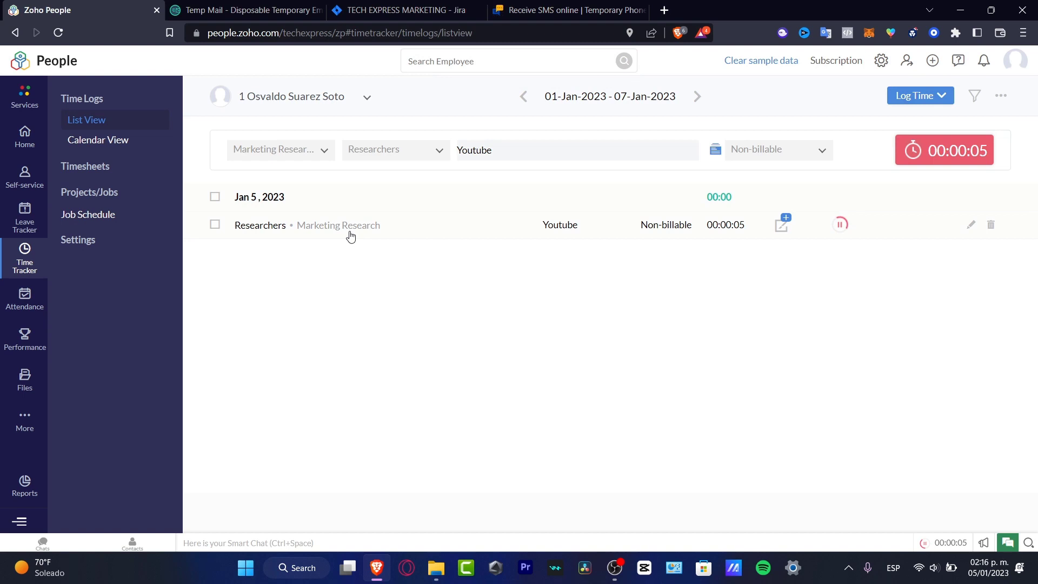
pyautogui.click(842, 226)
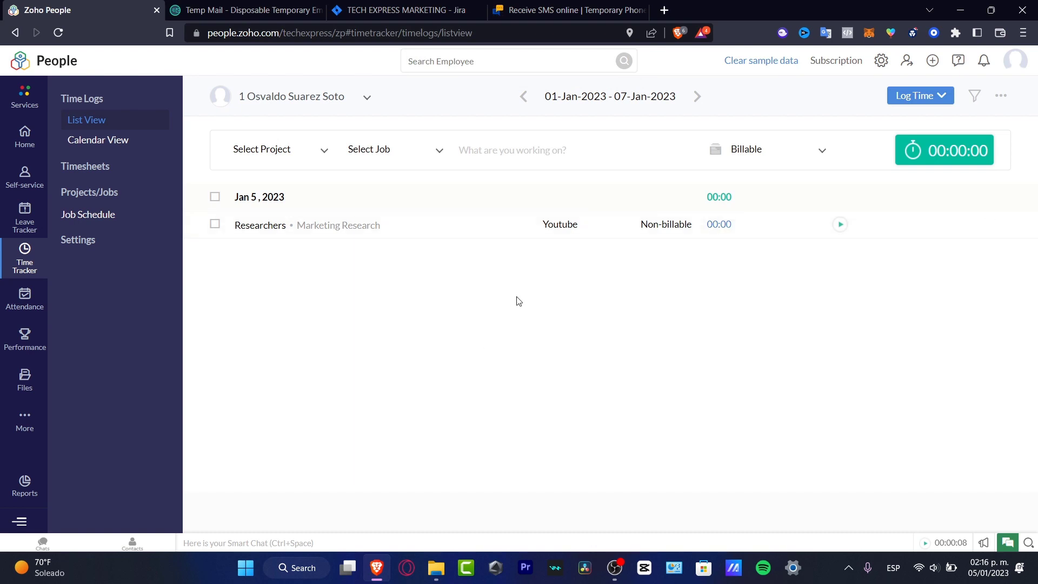
# Pass through Leave Tracker and Self-service, then load the Home dashboard with Birthday, New Hires and Attendance widgets.
pyautogui.click(39, 225)
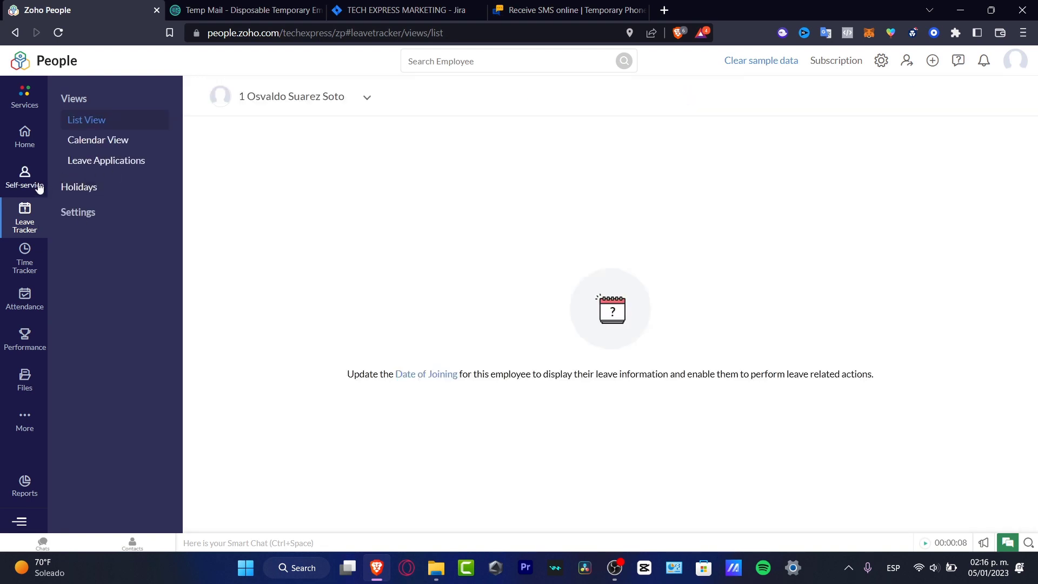
pyautogui.click(38, 187)
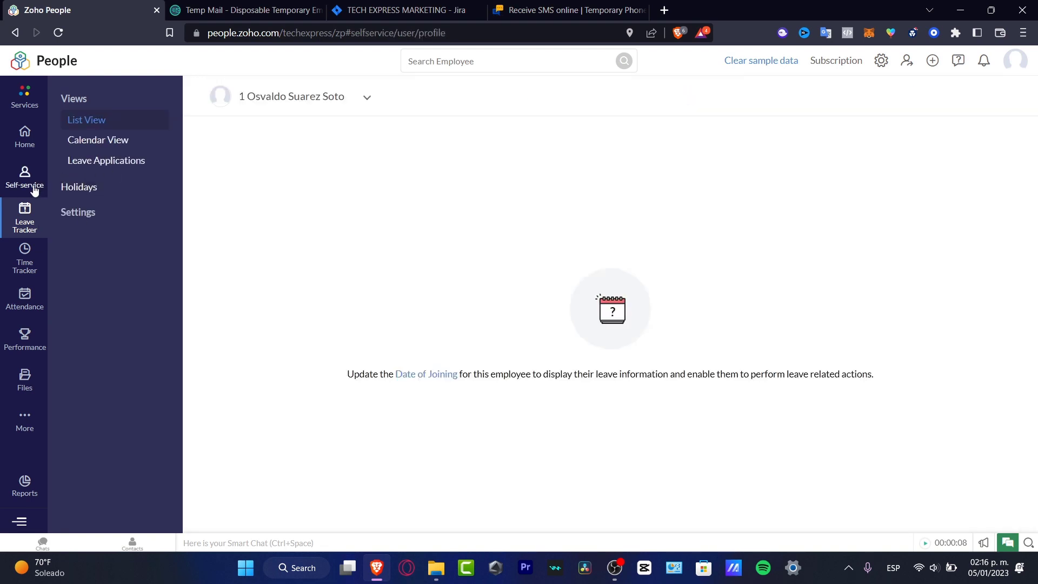
pyautogui.click(25, 138)
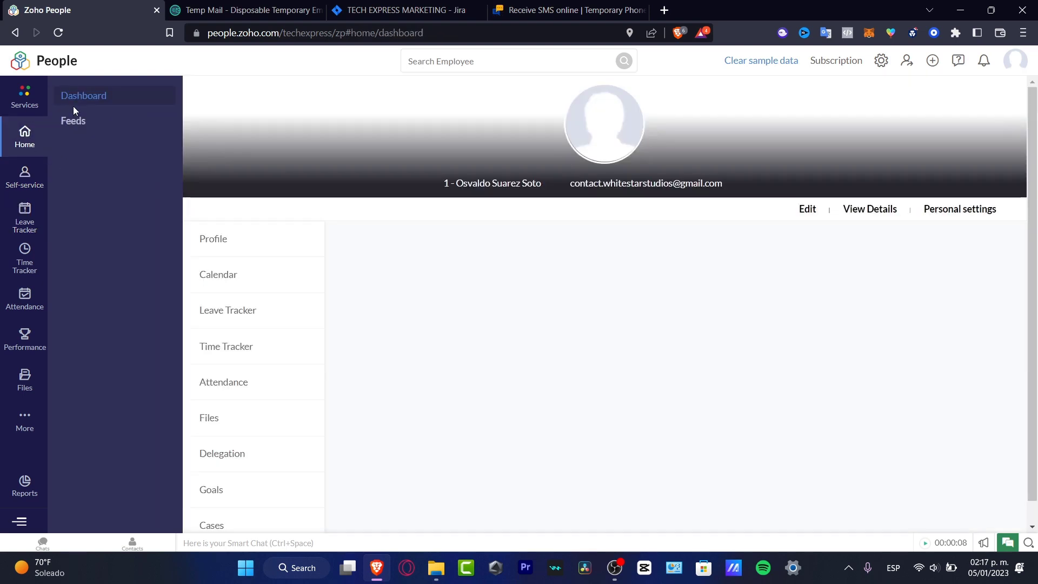
pyautogui.click(77, 101)
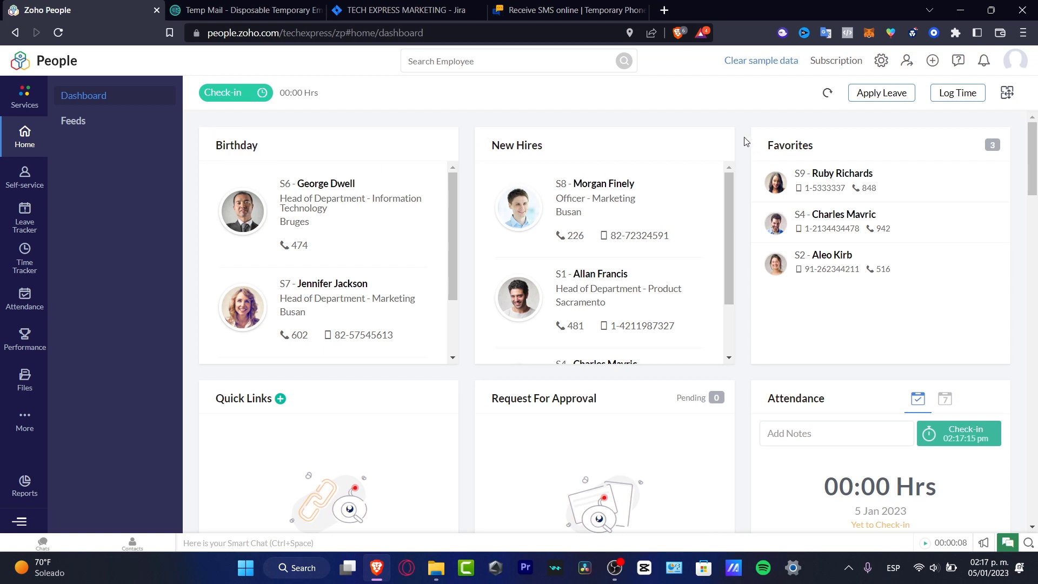
pyautogui.scroll(-3, 744, 143)
pyautogui.scroll(-2, 744, 144)
pyautogui.scroll(-1, 745, 146)
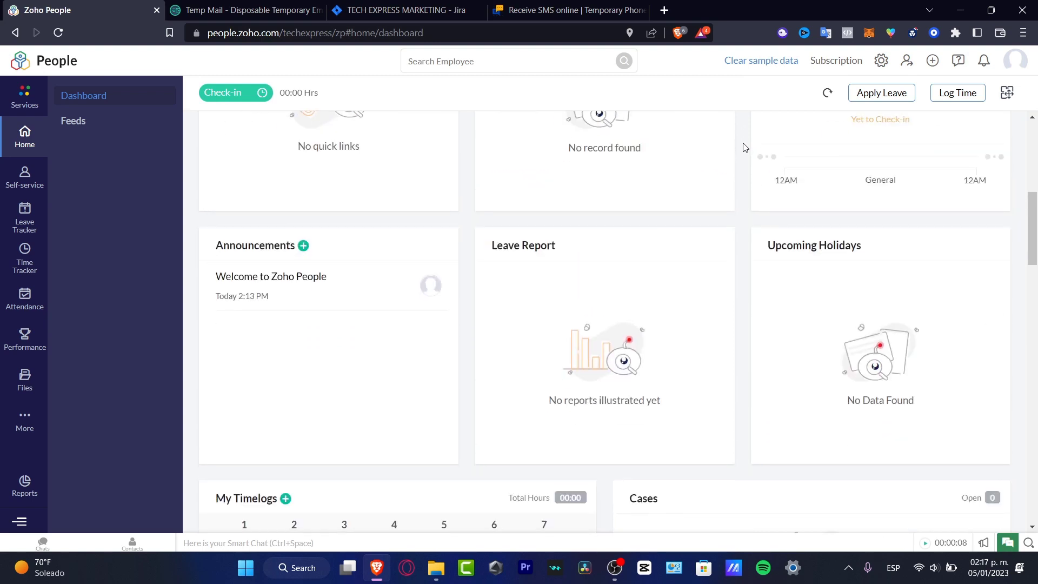
pyautogui.scroll(-3, 746, 147)
pyautogui.scroll(-5, 745, 148)
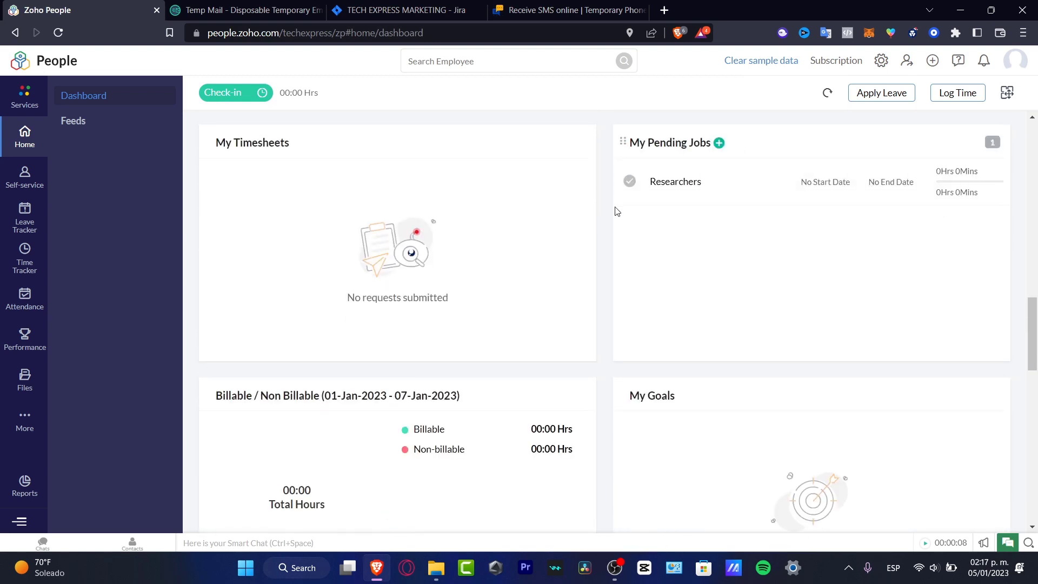
pyautogui.scroll(2, 614, 211)
pyautogui.scroll(-3, 615, 214)
pyautogui.scroll(-2, 613, 212)
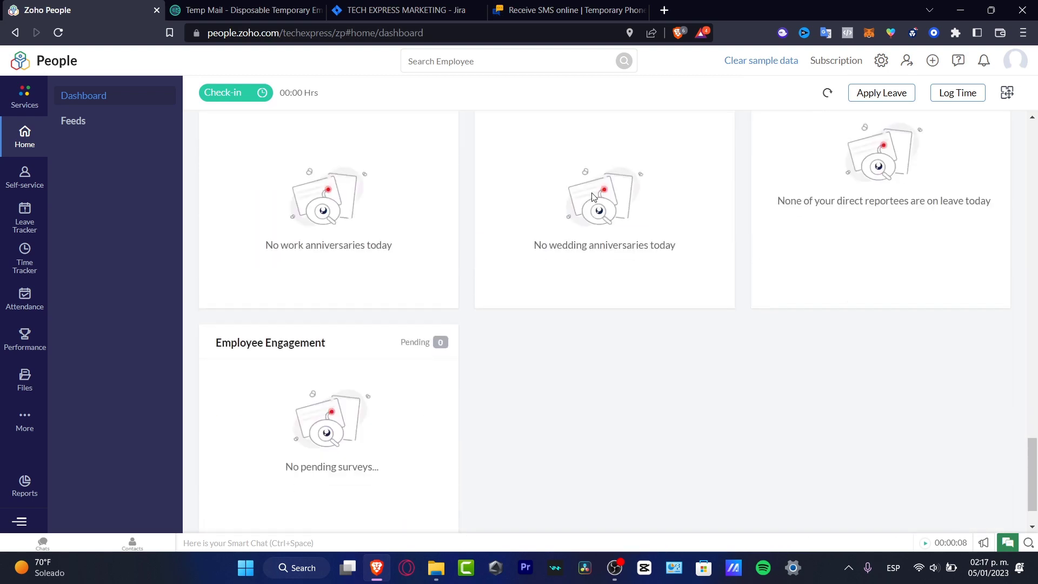